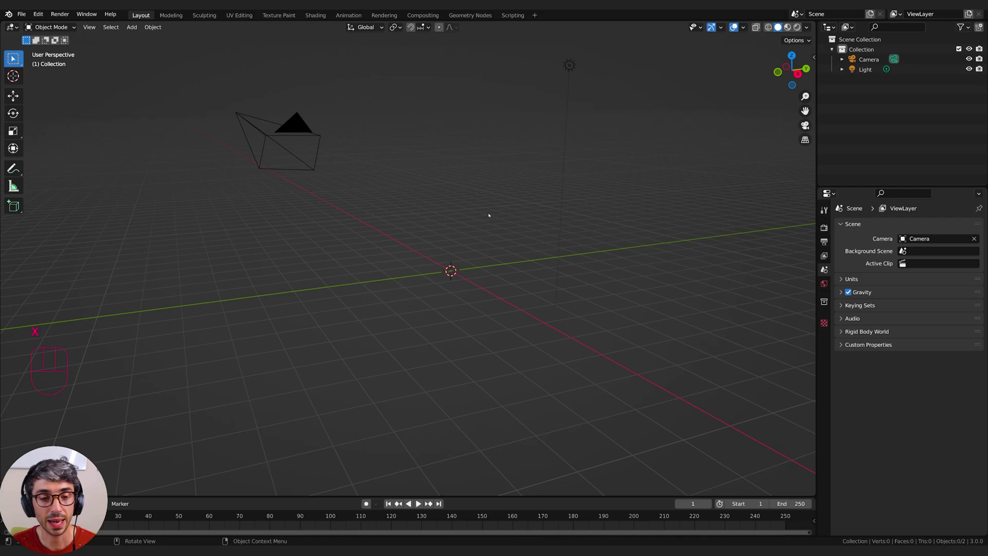
Step: Add a mesh plane at the origin and scale it up to about 4.7 times its size
{"action": "key", "text": "shift+a"}
{"action": "left_click", "coordinate": [533, 216]}
{"action": "key", "text": "s"}
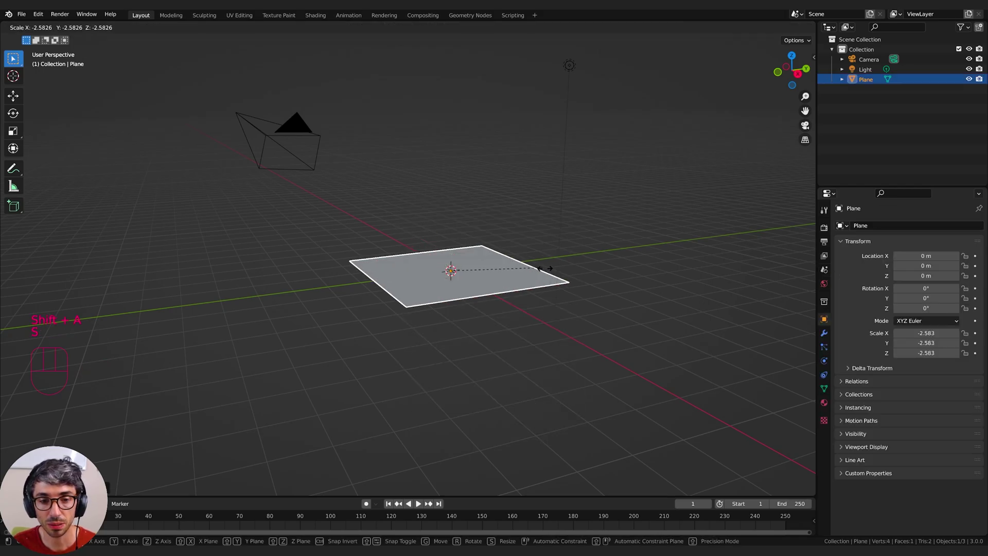
{"action": "left_click", "coordinate": [611, 245]}
{"action": "middle_click_drag", "start_coordinate": [458, 221], "coordinate": [316, 348]}
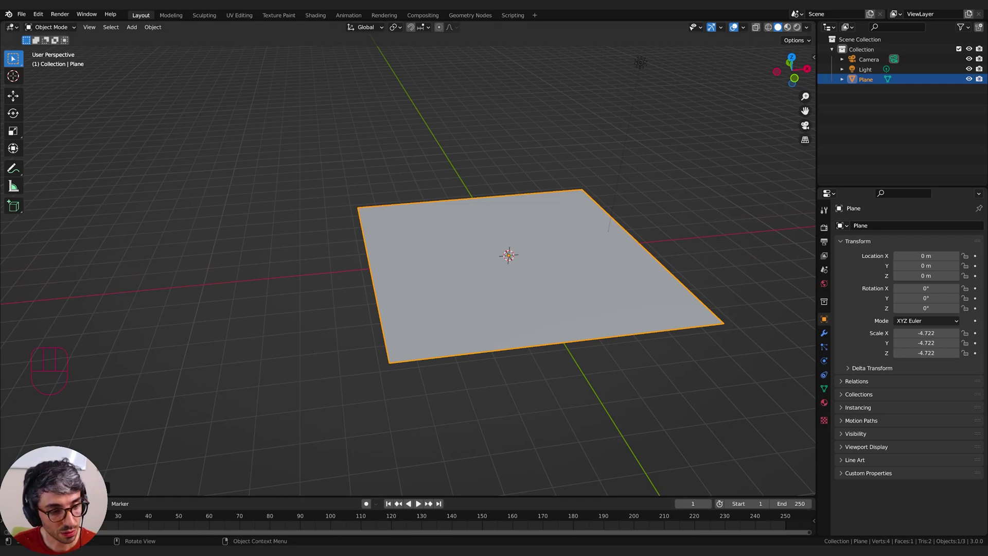
Step: Split the 3D viewport in two, turn one half into a Shader Editor and collapse its sidebar
{"action": "left_click_drag", "start_coordinate": [2, 493], "coordinate": [402, 440]}
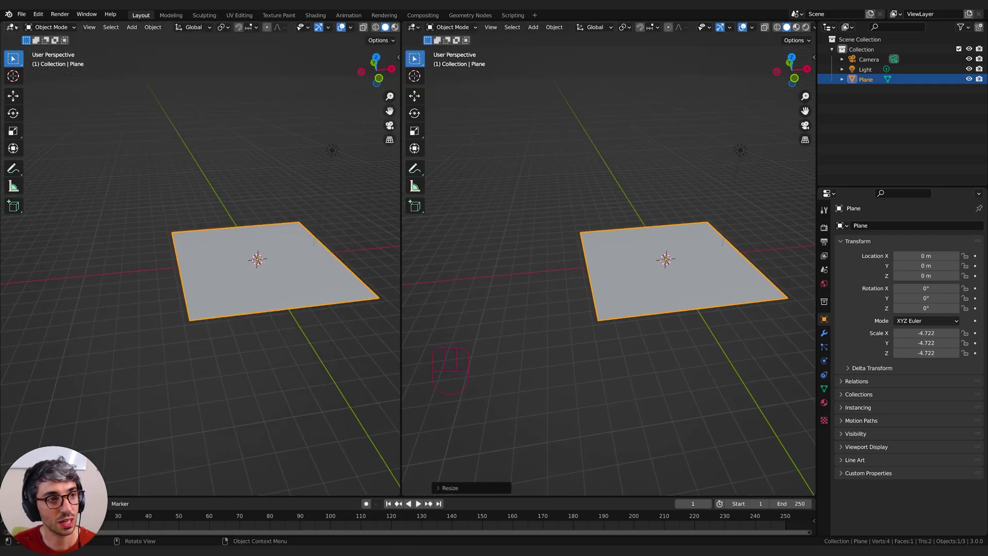
{"action": "left_click", "coordinate": [12, 27]}
{"action": "left_click", "coordinate": [49, 119]}
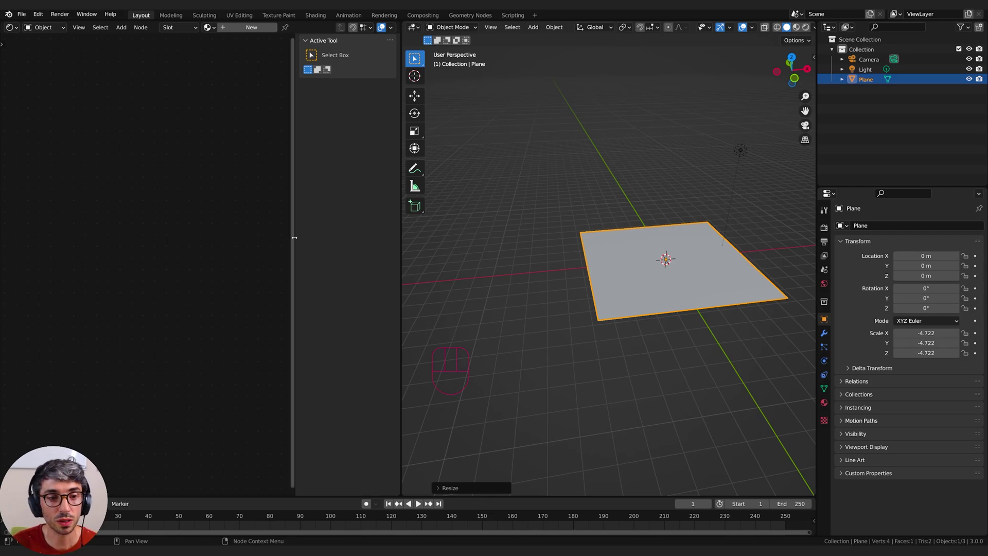
{"action": "left_click_drag", "start_coordinate": [292, 240], "coordinate": [465, 231]}
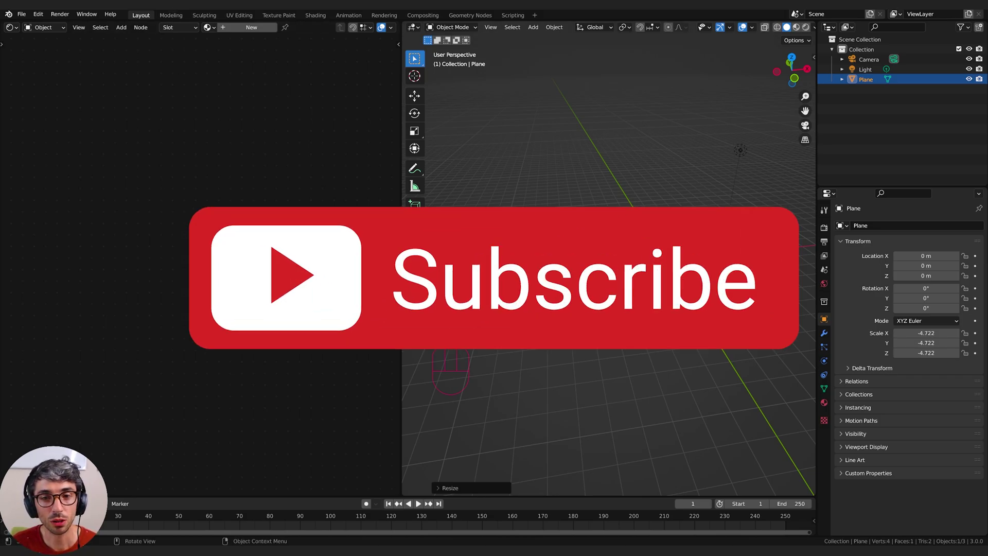
Step: Create a new node-based material on the plane in the Shader Editor
{"action": "mouse_move", "coordinate": [670, 287]}
{"action": "middle_mouse_down", "text": "shift"}
{"action": "mouse_move", "coordinate": [616, 293]}
{"action": "mouse_move", "coordinate": [640, 309]}
{"action": "mouse_move", "coordinate": [660, 300]}
{"action": "middle_mouse_up", "text": "shift"}
{"action": "scroll", "coordinate": [616, 293], "scroll_direction": "up", "scroll_amount": 3}
{"action": "left_click", "coordinate": [251, 27]}
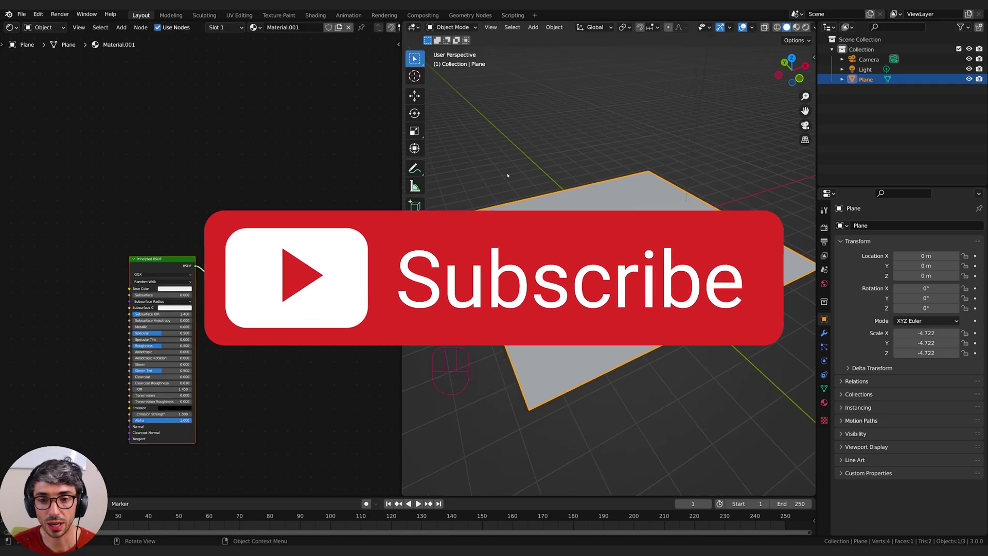
{"action": "middle_click_drag", "start_coordinate": [242, 304], "coordinate": [280, 272]}
{"action": "scroll", "coordinate": [280, 272], "scroll_direction": "up", "scroll_amount": 10}
{"action": "scroll", "coordinate": [281, 299], "scroll_direction": "down", "scroll_amount": 4}
{"action": "middle_click_drag", "start_coordinate": [281, 305], "coordinate": [299, 273]}
Step: Rename the plane's material to Carpet
{"action": "left_click", "coordinate": [824, 404]}
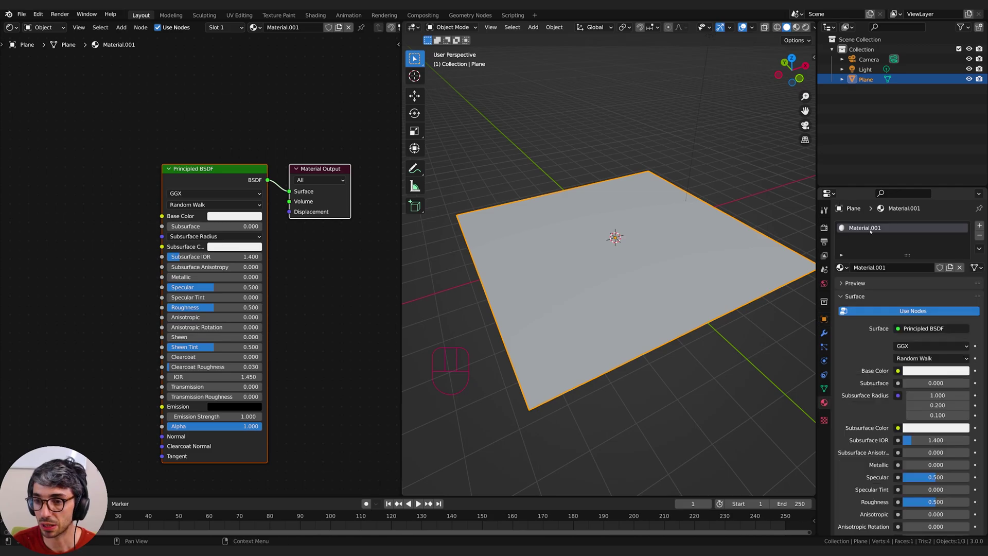
{"action": "left_click", "coordinate": [890, 265]}
{"action": "type", "text": "Ca"}
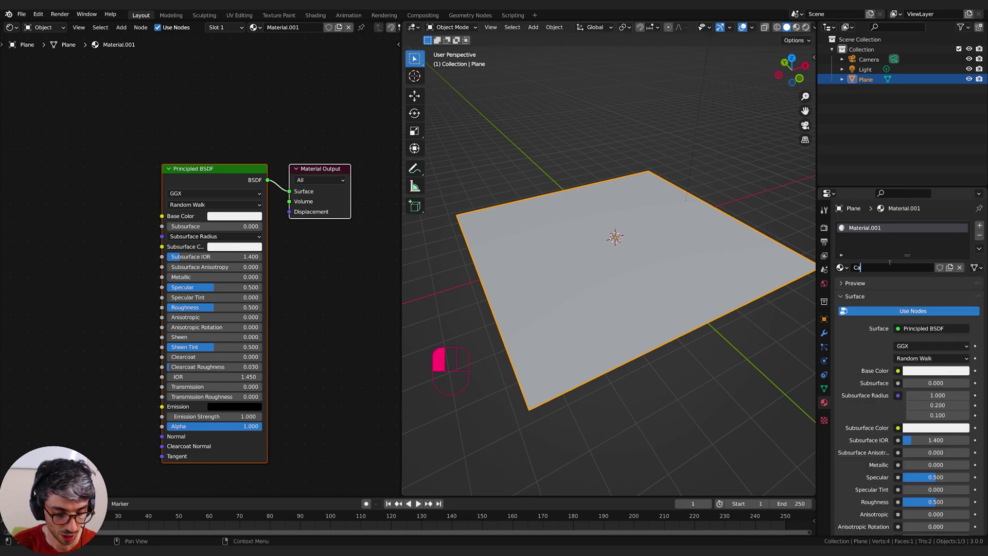
{"action": "type", "text": "rpet"}
{"action": "key", "text": "Return"}
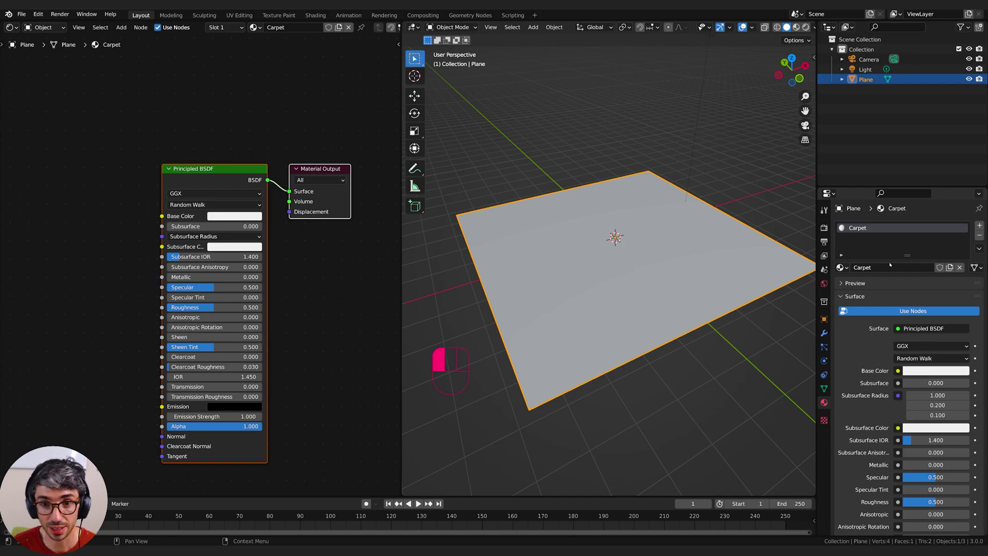
Step: Show the viewport in rendered shading and set the render engine to Cycles with GPU Compute as the device
{"action": "middle_click_drag", "start_coordinate": [626, 247], "coordinate": [647, 250]}
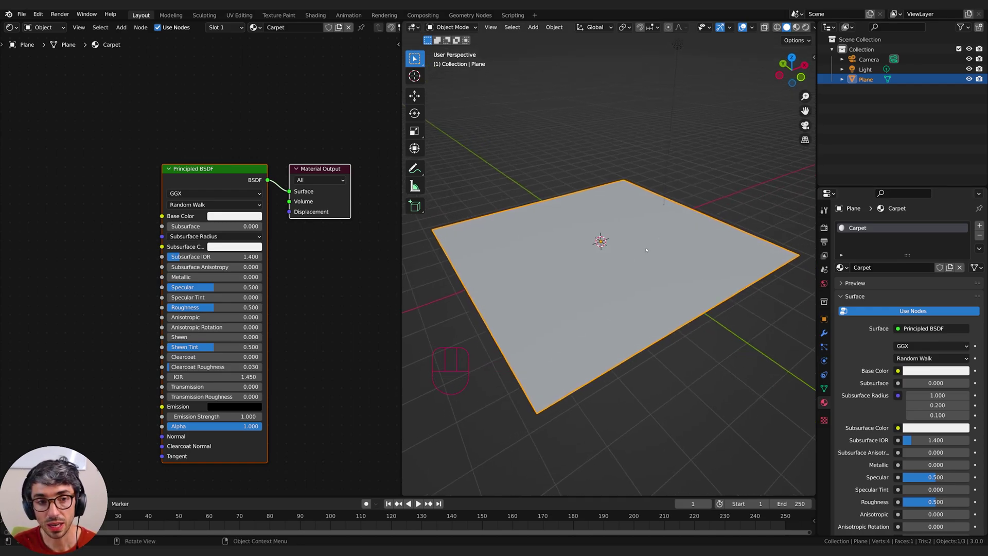
{"action": "left_click", "coordinate": [806, 27]}
{"action": "left_click", "coordinate": [824, 228]}
{"action": "left_click", "coordinate": [926, 225]}
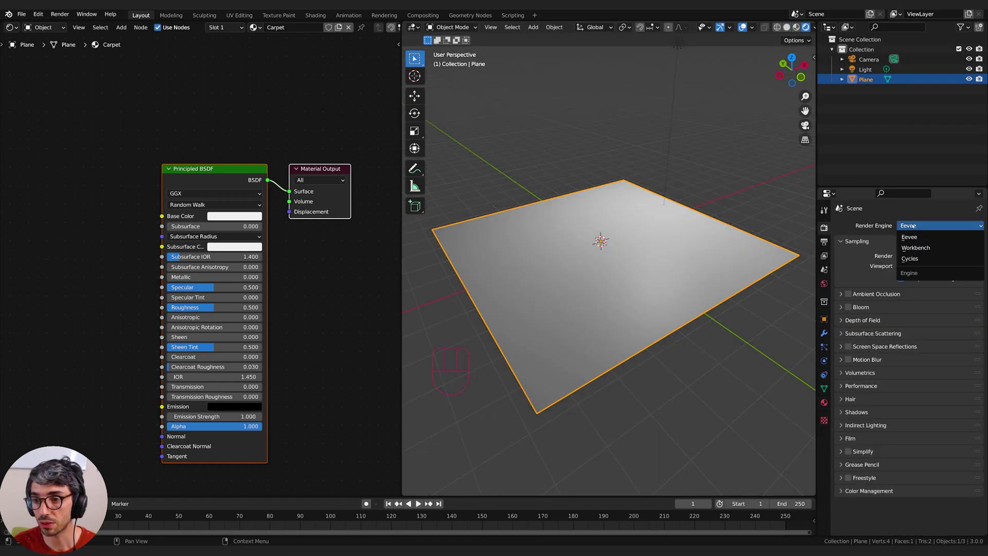
{"action": "left_click", "coordinate": [934, 259]}
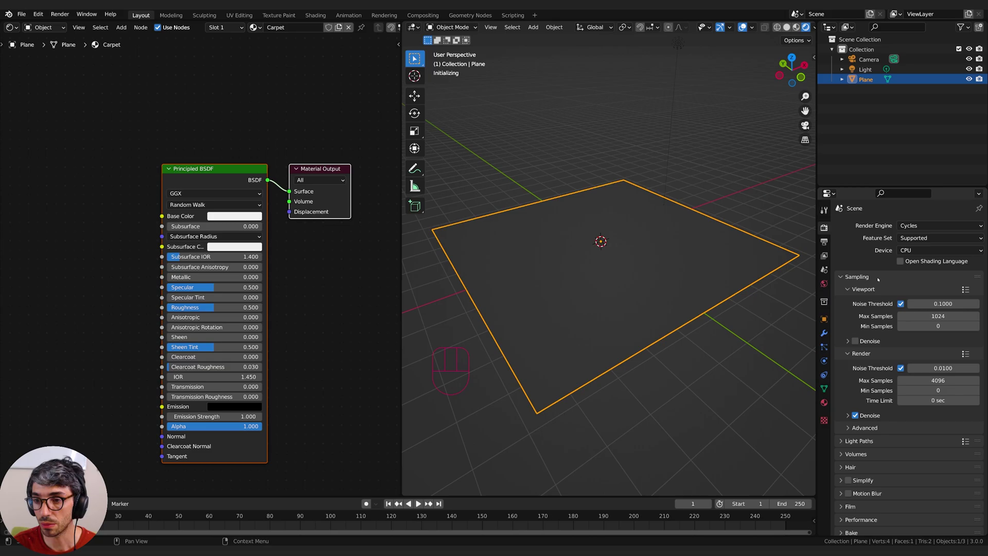
{"action": "left_click", "coordinate": [923, 250]}
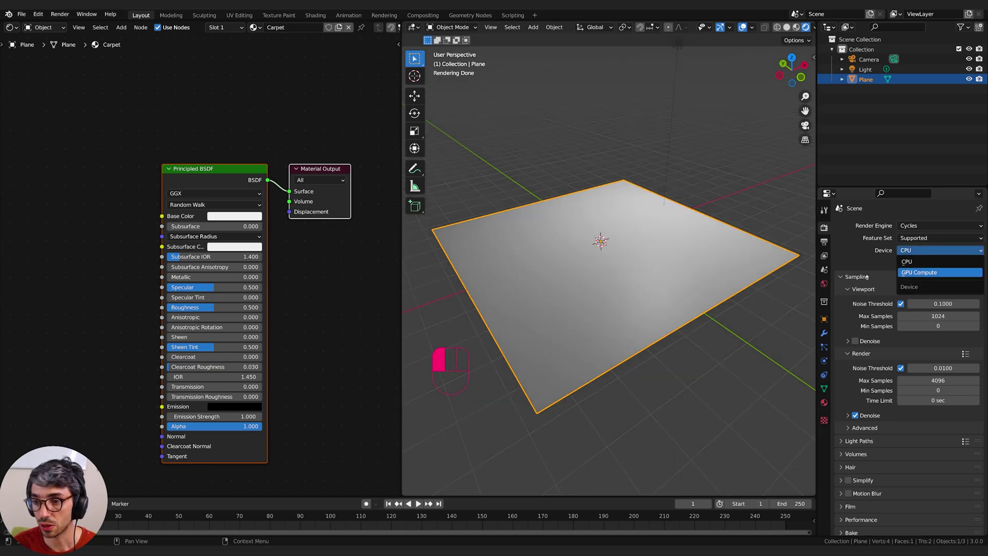
{"action": "left_click", "coordinate": [918, 272]}
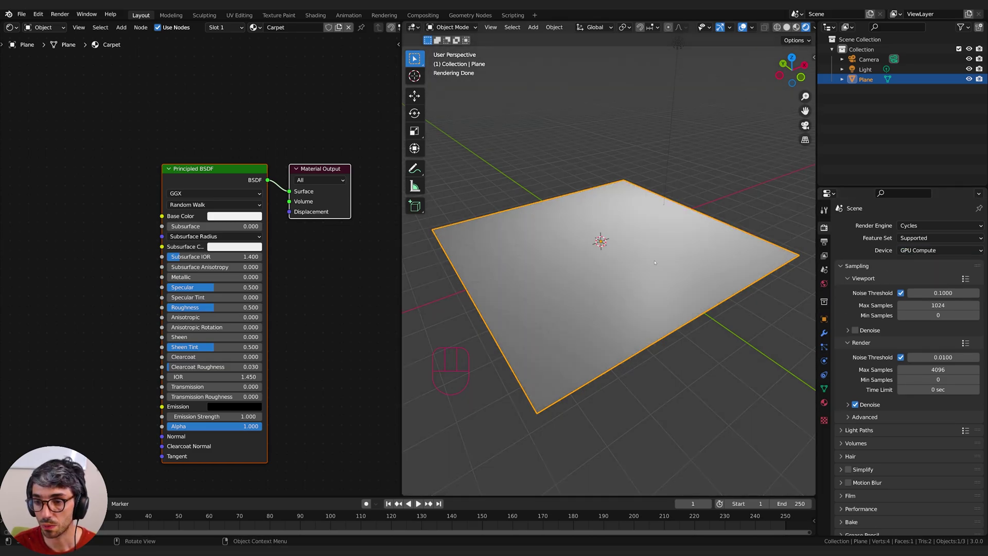
Step: Add a Subdivision Surface modifier to the plane and set its subdivision type to Simple
{"action": "middle_click_drag", "start_coordinate": [721, 288], "coordinate": [709, 291]}
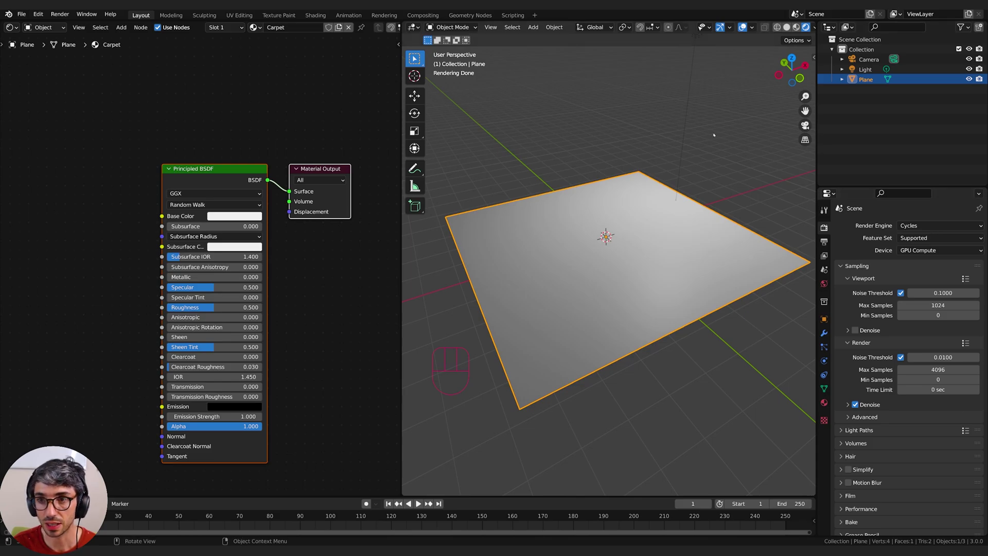
{"action": "middle_click_drag", "start_coordinate": [601, 274], "coordinate": [598, 271]}
{"action": "middle_click_drag", "start_coordinate": [57, 324], "coordinate": [112, 274]}
{"action": "left_click_drag", "start_coordinate": [257, 123], "coordinate": [185, 120]}
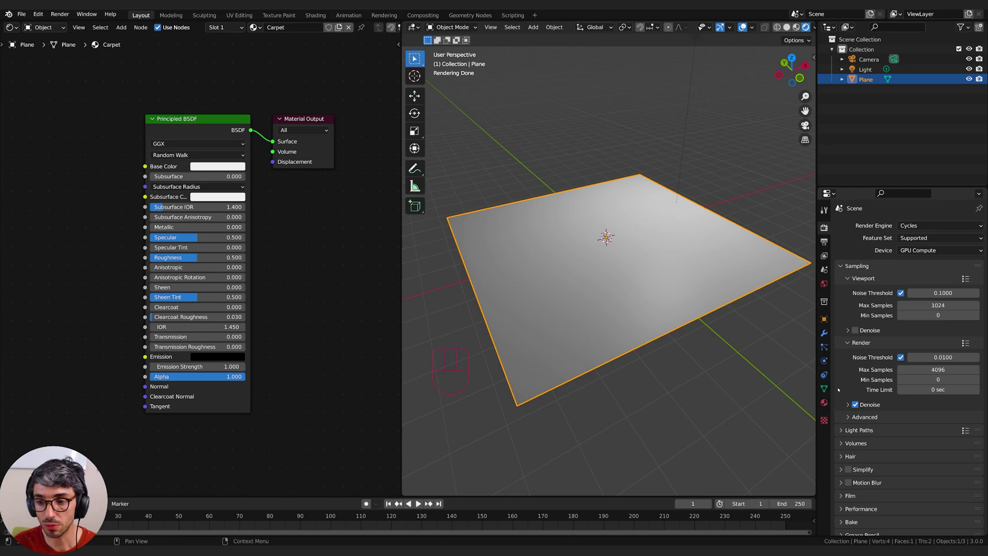
{"action": "left_click", "coordinate": [823, 333]}
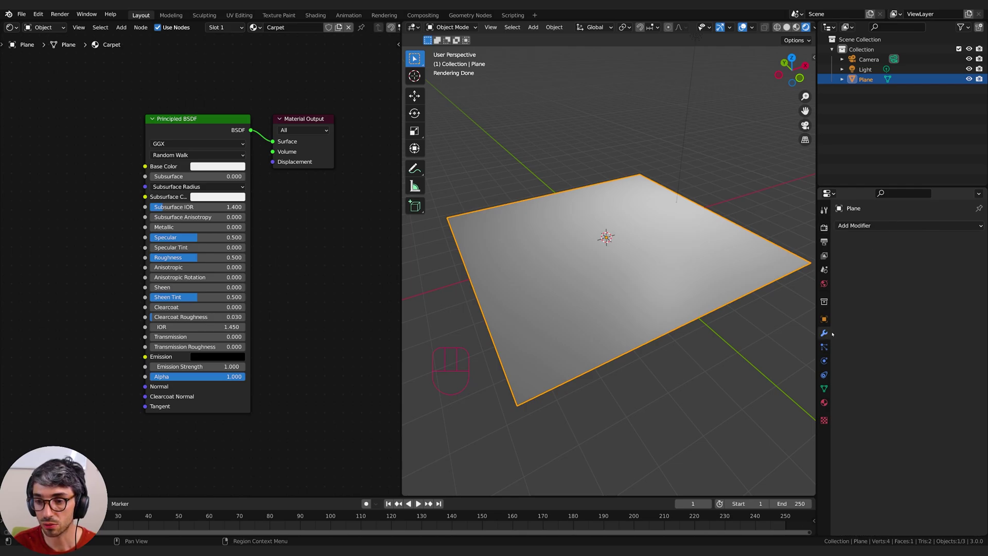
{"action": "left_click", "coordinate": [875, 227]}
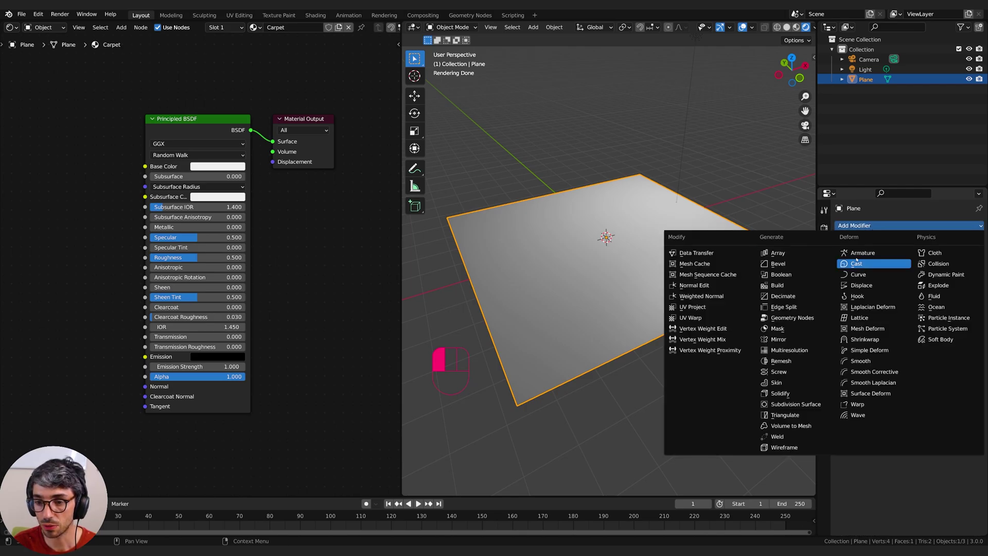
{"action": "left_click", "coordinate": [796, 404]}
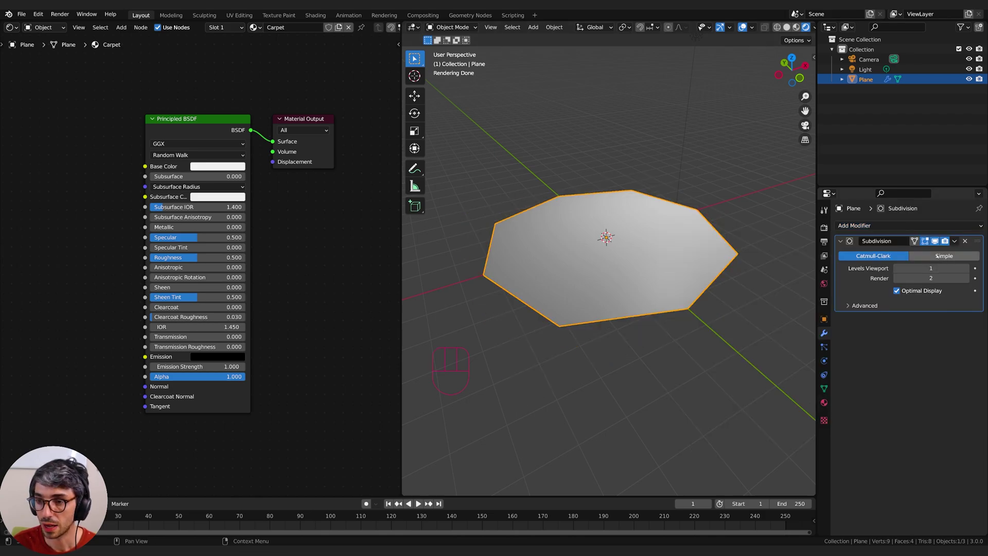
{"action": "left_click", "coordinate": [943, 255]}
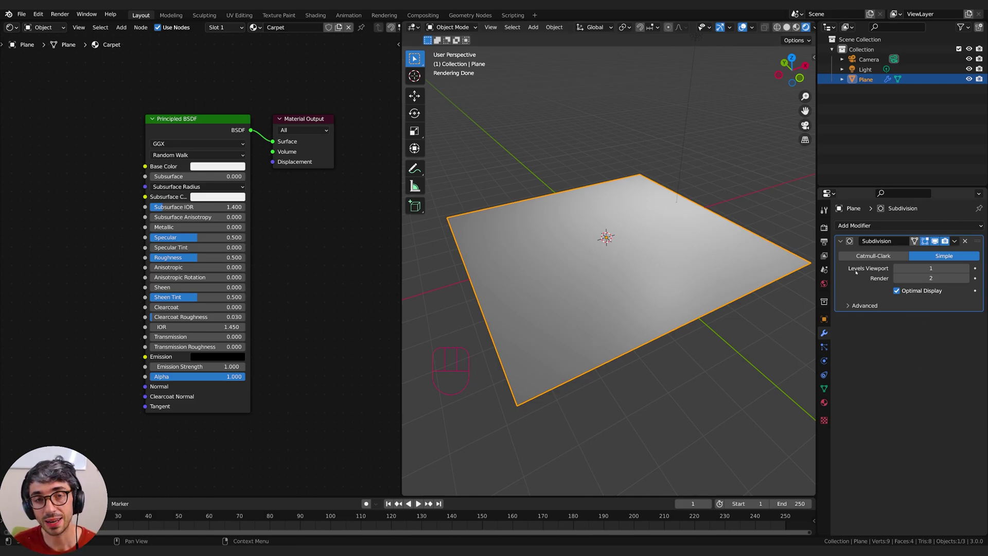
Step: Set the Cycles feature set to Experimental
{"action": "left_click", "coordinate": [824, 227]}
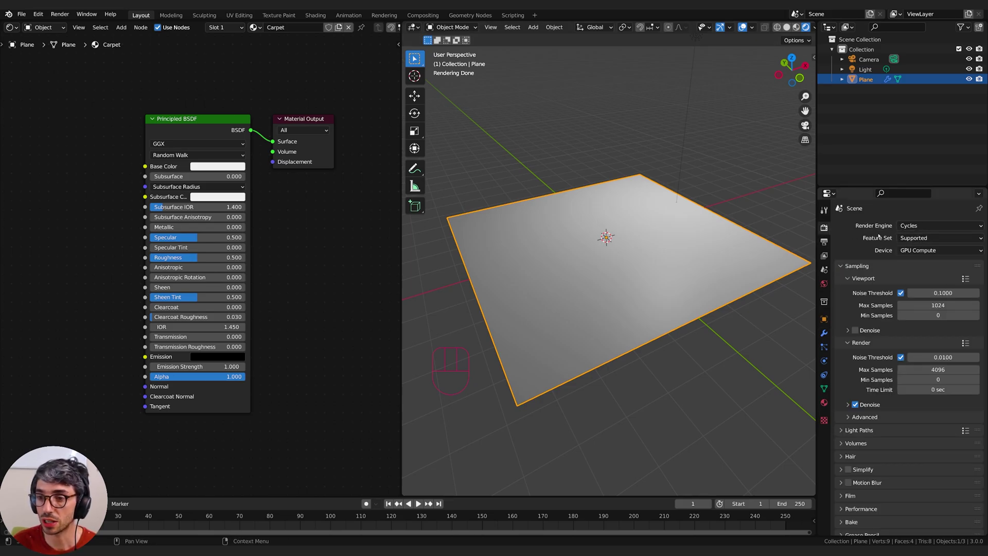
{"action": "left_click", "coordinate": [909, 239]}
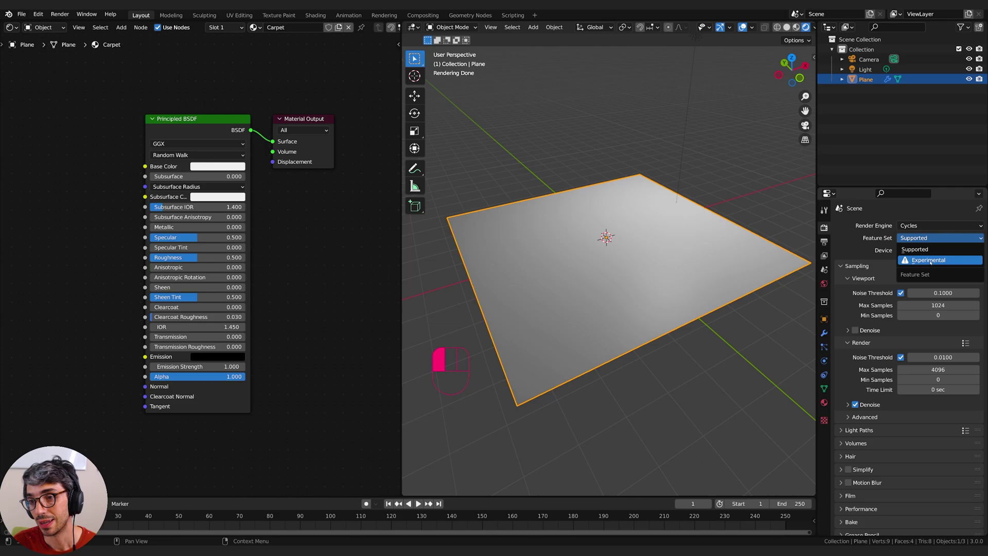
{"action": "left_click", "coordinate": [881, 259]}
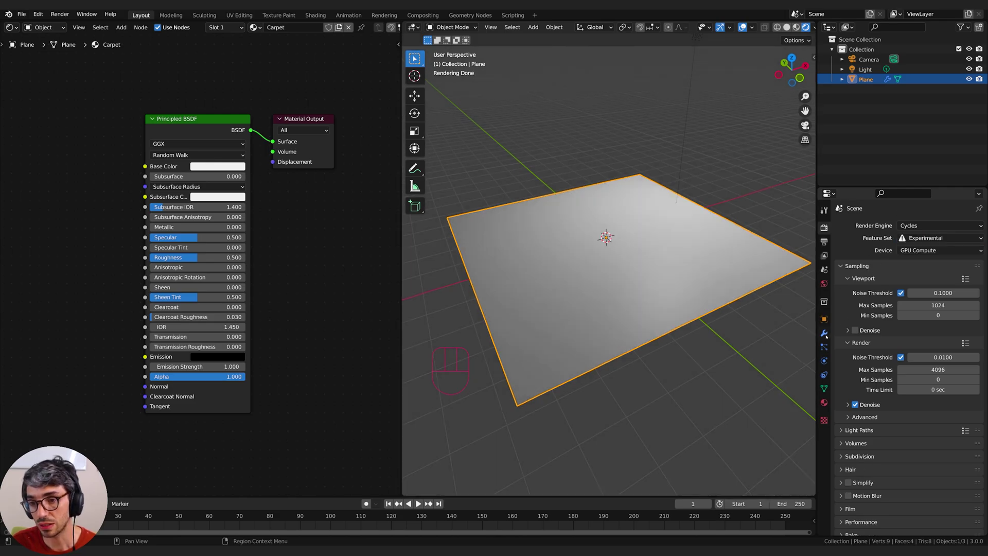
Step: Enable Adaptive Subdivision on the plane's Subdivision modifier, with its advanced options expanded
{"action": "left_click", "coordinate": [824, 333]}
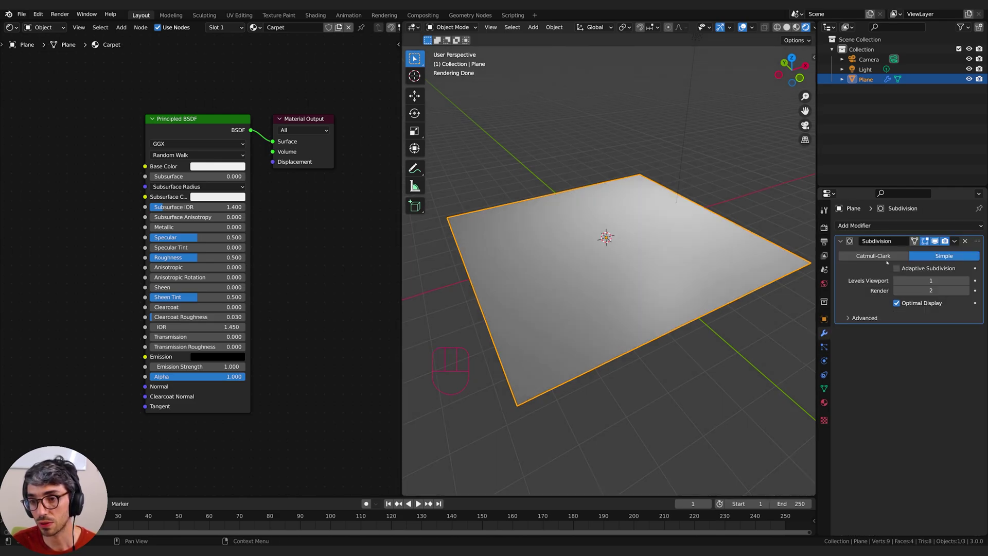
{"action": "left_click", "coordinate": [848, 318]}
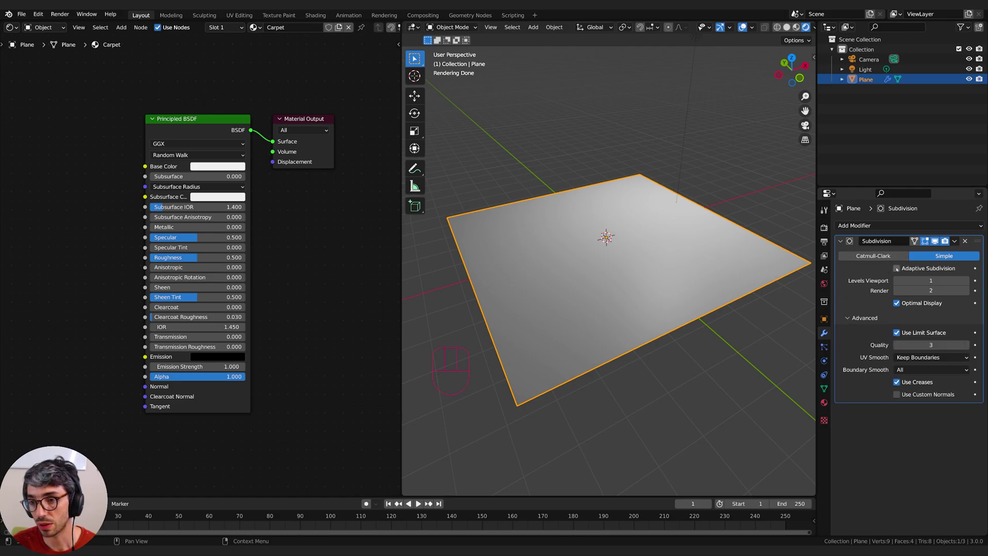
{"action": "left_click", "coordinate": [897, 268]}
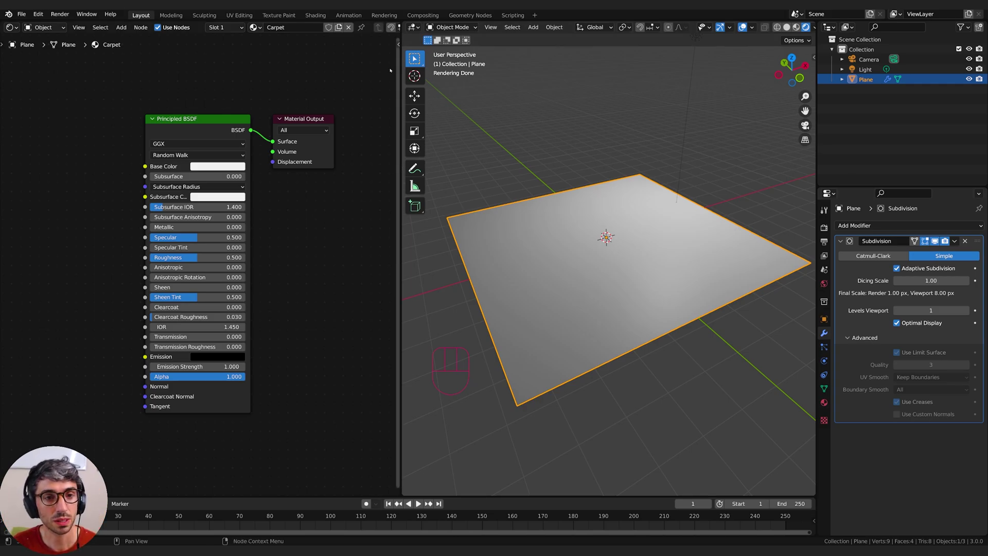
Step: Set the Carpet material's surface displacement method to Displacement Only, widening the Shader Editor sidebar for it and narrowing it again
{"action": "left_click", "coordinate": [399, 44]}
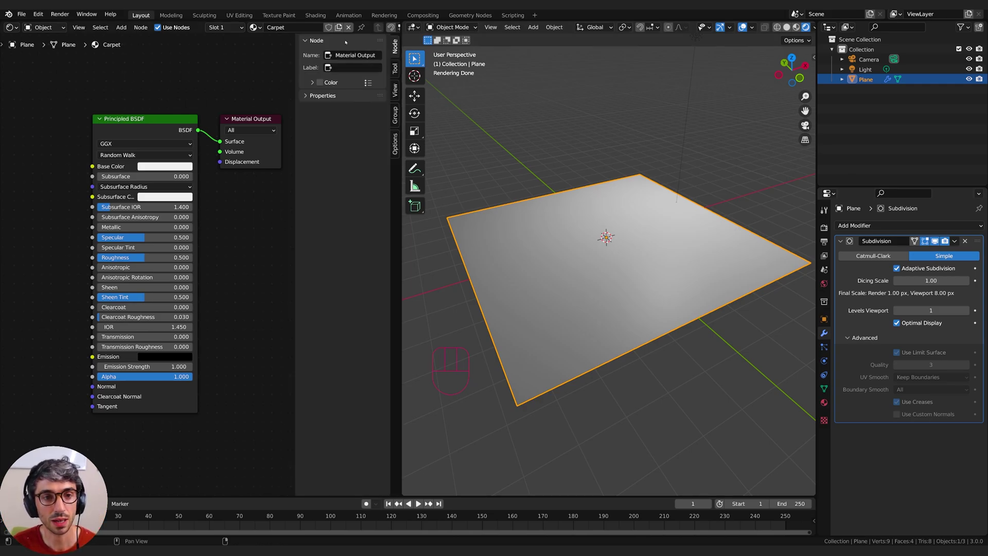
{"action": "left_click", "coordinate": [395, 146]}
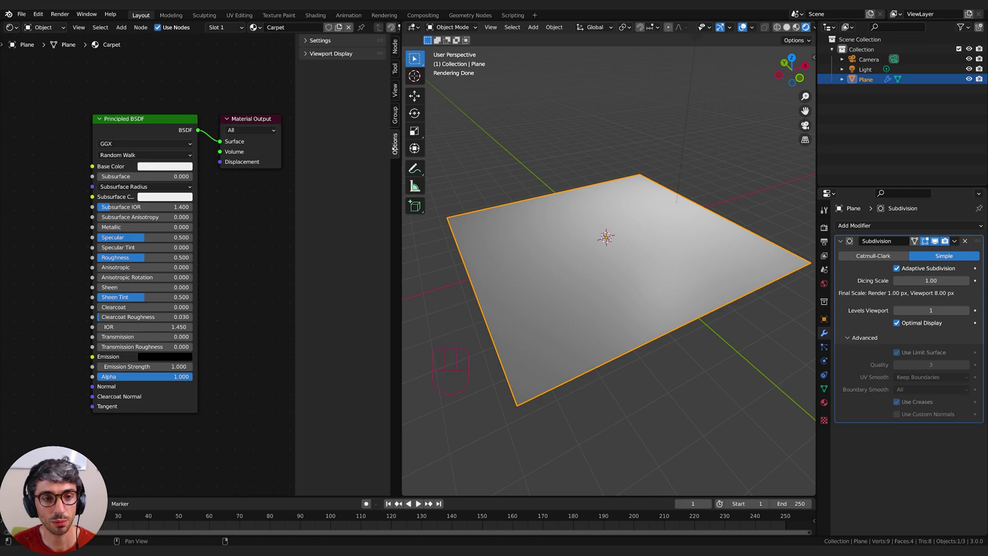
{"action": "left_click", "coordinate": [319, 40]}
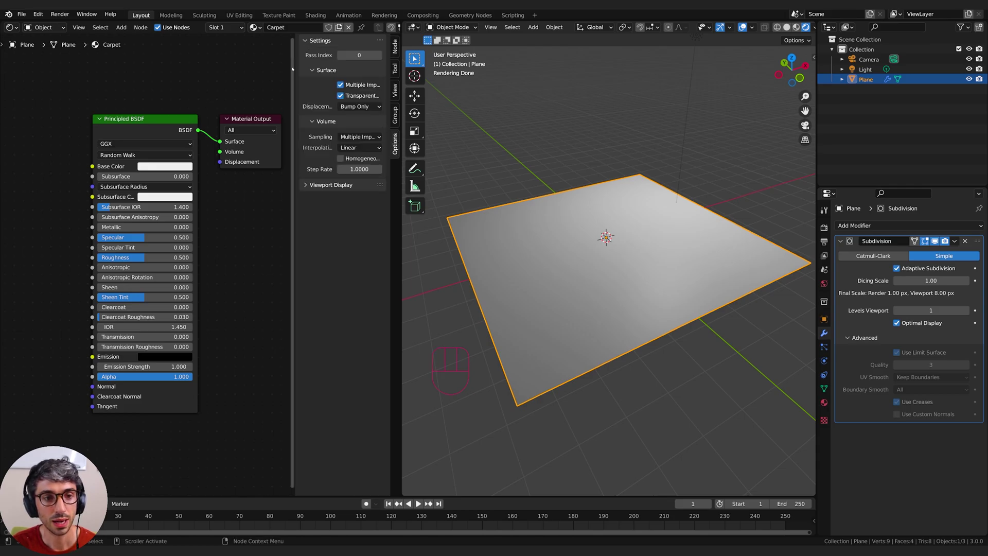
{"action": "left_click_drag", "start_coordinate": [295, 66], "coordinate": [256, 67]}
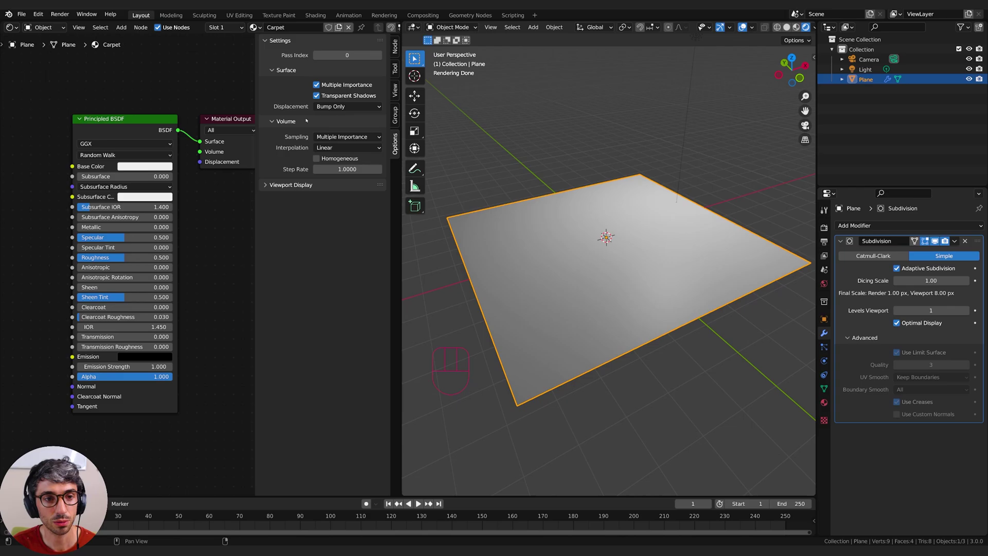
{"action": "left_click", "coordinate": [351, 107]}
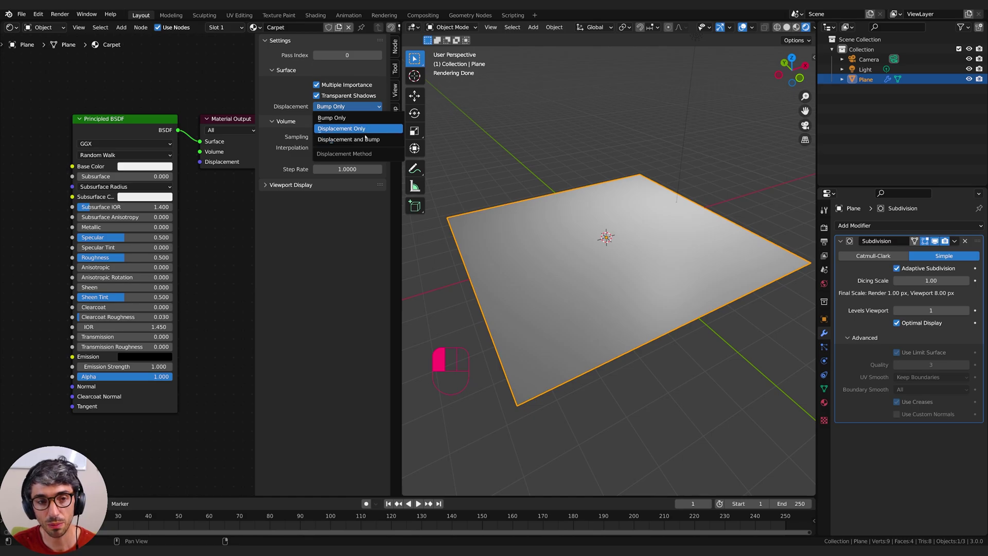
{"action": "left_click", "coordinate": [341, 128]}
{"action": "left_click_drag", "start_coordinate": [256, 103], "coordinate": [355, 101]}
Step: Move the Principled BSDF node farther away from the Material Output node to make room between them
{"action": "middle_click_drag", "start_coordinate": [249, 196], "coordinate": [285, 184]}
{"action": "left_click", "coordinate": [199, 99]}
{"action": "left_click", "coordinate": [222, 110]}
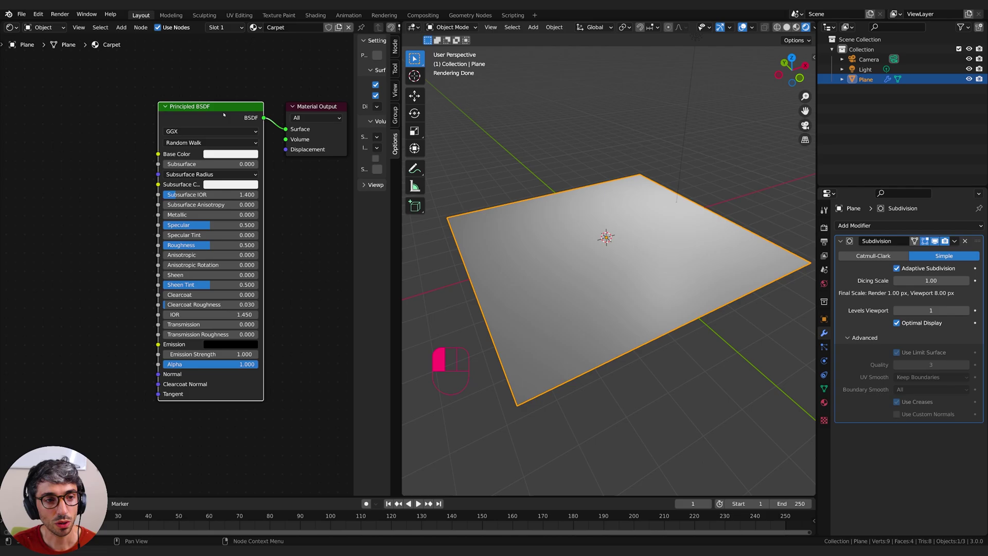
{"action": "left_click_drag", "start_coordinate": [223, 110], "coordinate": [98, 109]}
{"action": "middle_click_drag", "start_coordinate": [190, 201], "coordinate": [223, 205]}
{"action": "left_click", "coordinate": [233, 211]}
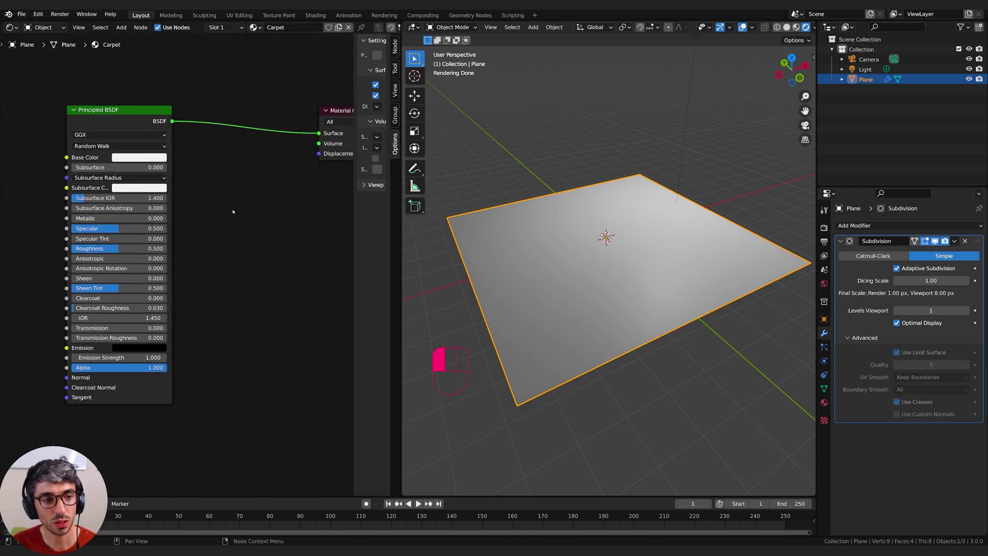
{"action": "middle_click_drag", "start_coordinate": [277, 179], "coordinate": [241, 182]}
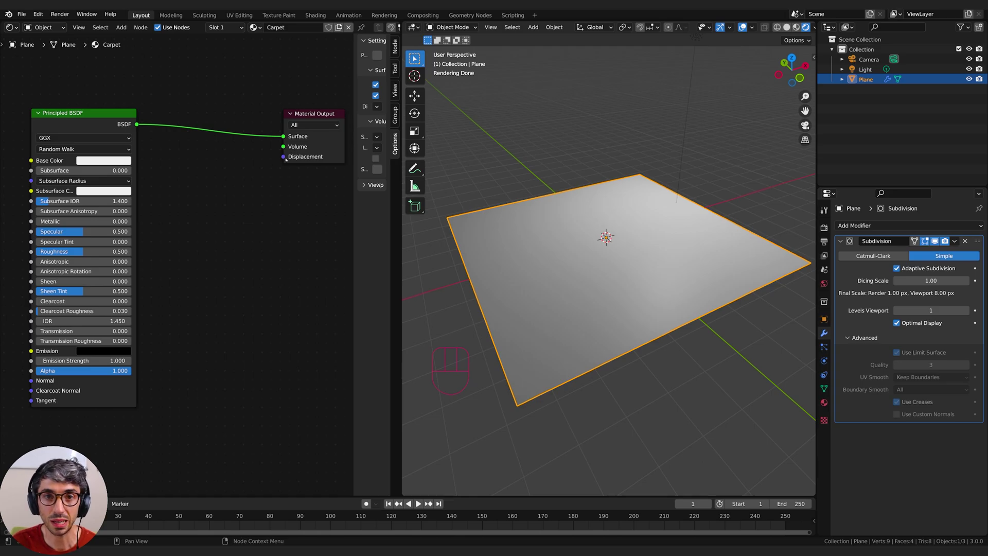
{"action": "middle_click_drag", "start_coordinate": [267, 162], "coordinate": [264, 163]}
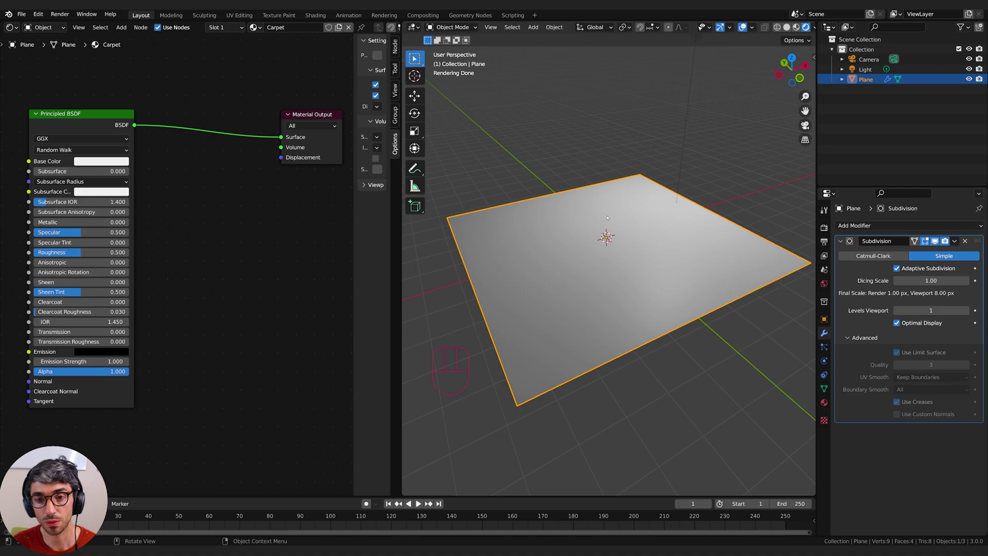
Step: Add a Magic Texture node to the Carpet material, in the gap between the Principled BSDF and Material Output nodes
{"action": "key", "text": "shift+a"}
{"action": "left_click", "coordinate": [208, 237]}
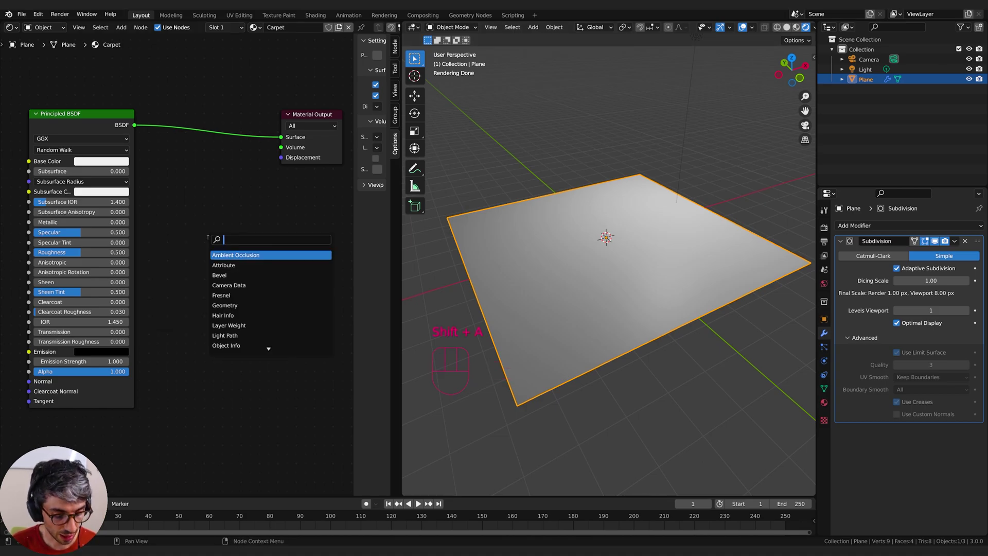
{"action": "type", "text": "mag"}
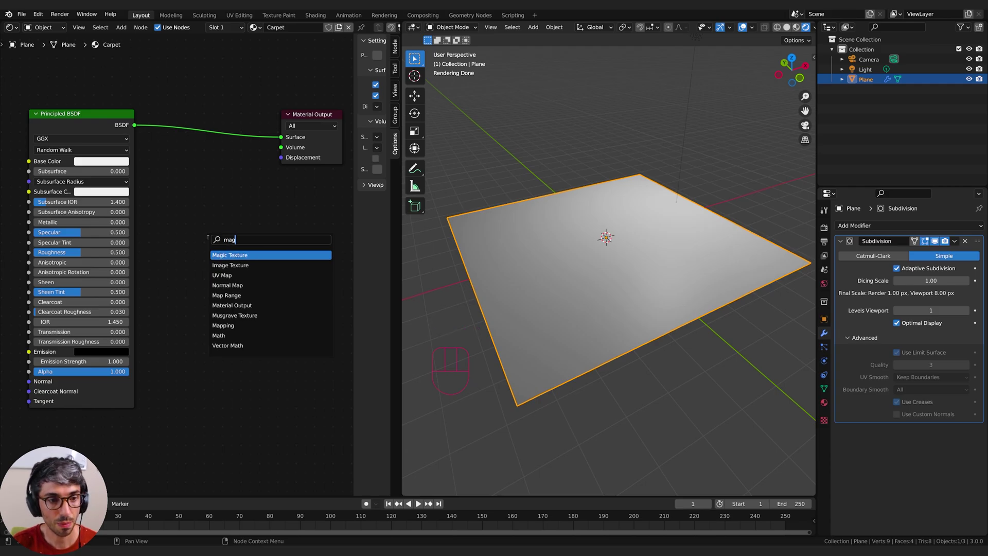
{"action": "key", "text": "Return"}
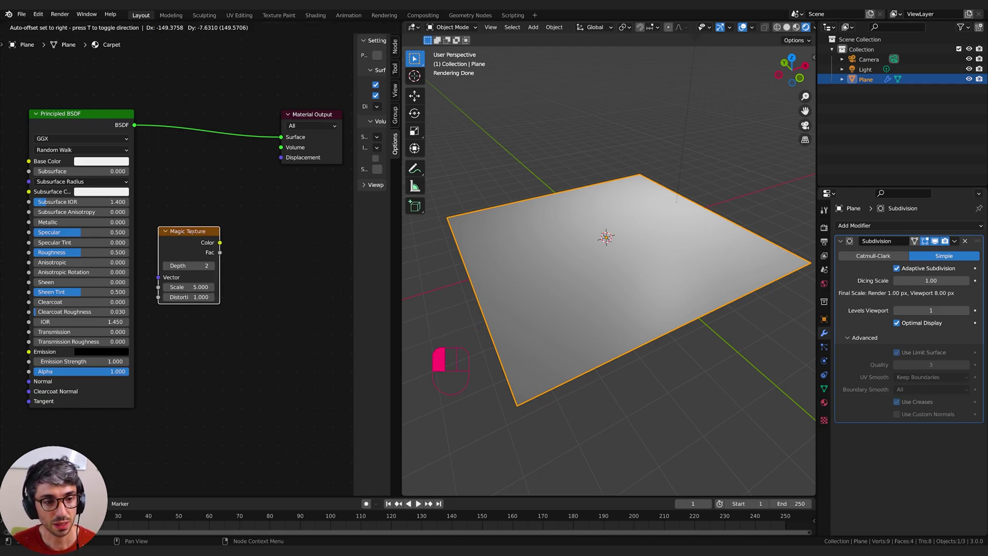
{"action": "left_click", "coordinate": [193, 232]}
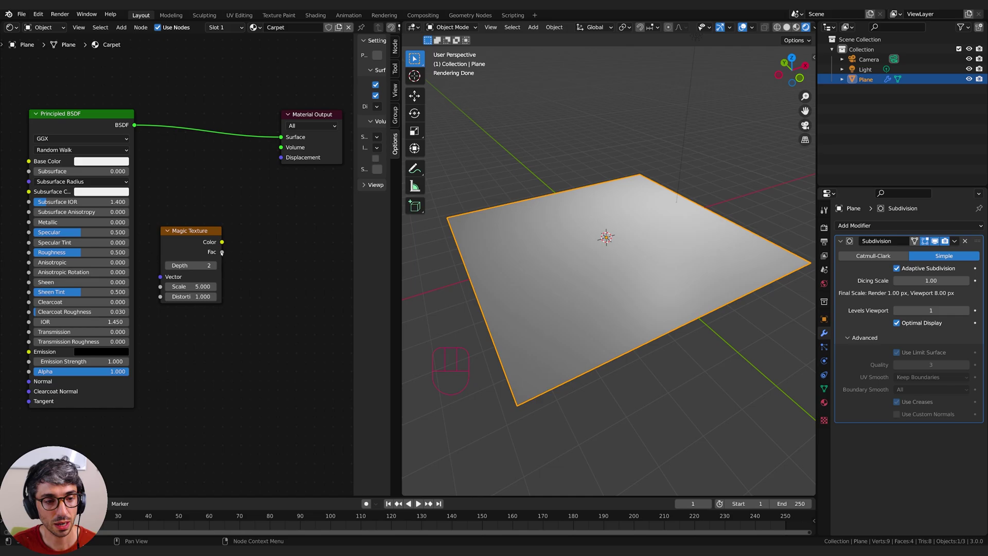
Step: Add a ColorRamp node beside the Magic Texture and feed the texture's Color output into its Fac input
{"action": "key", "text": "shift+a"}
{"action": "type", "text": "color ramp"}
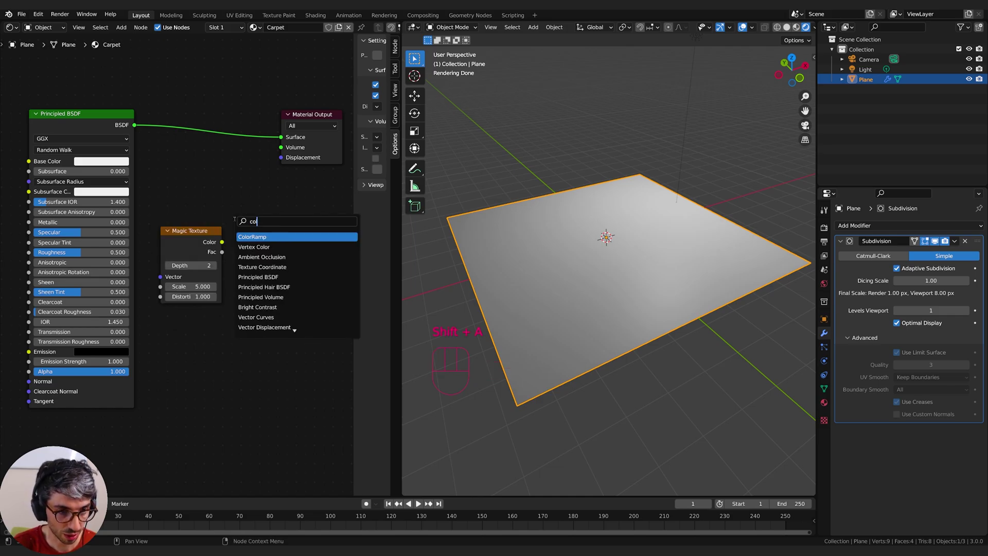
{"action": "key", "text": "Return"}
{"action": "left_click", "coordinate": [234, 255]}
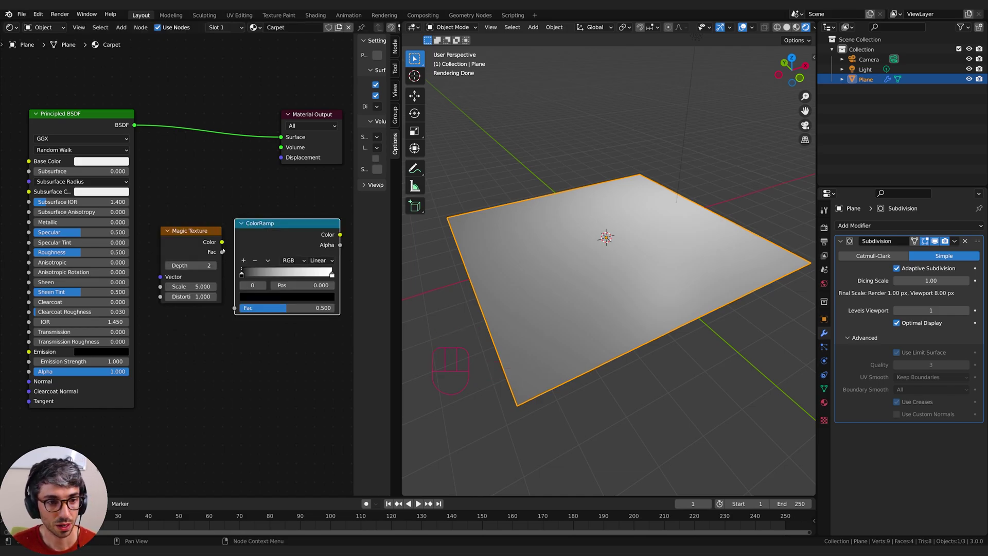
{"action": "left_click_drag", "start_coordinate": [222, 242], "coordinate": [234, 308]}
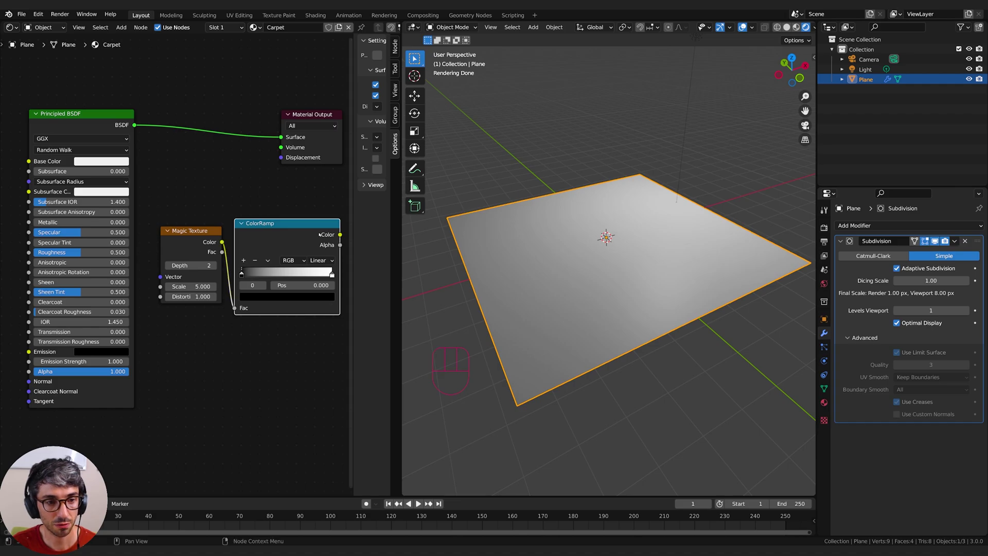
Step: Move the Material Output node farther away and connect the ColorRamp's Color output to its Displacement input
{"action": "middle_click_drag", "start_coordinate": [242, 224], "coordinate": [155, 244]}
{"action": "left_click_drag", "start_coordinate": [237, 163], "coordinate": [350, 173]}
{"action": "middle_click_drag", "start_coordinate": [289, 239], "coordinate": [229, 245]}
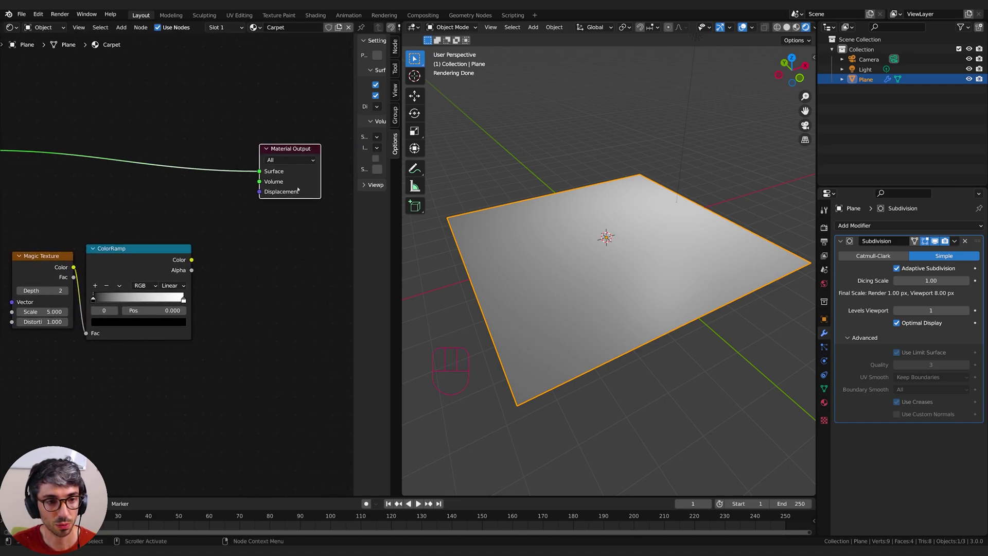
{"action": "left_click_drag", "start_coordinate": [298, 189], "coordinate": [289, 201]}
{"action": "middle_click_drag", "start_coordinate": [237, 236], "coordinate": [257, 219]}
{"action": "left_click_drag", "start_coordinate": [213, 243], "coordinate": [270, 188]}
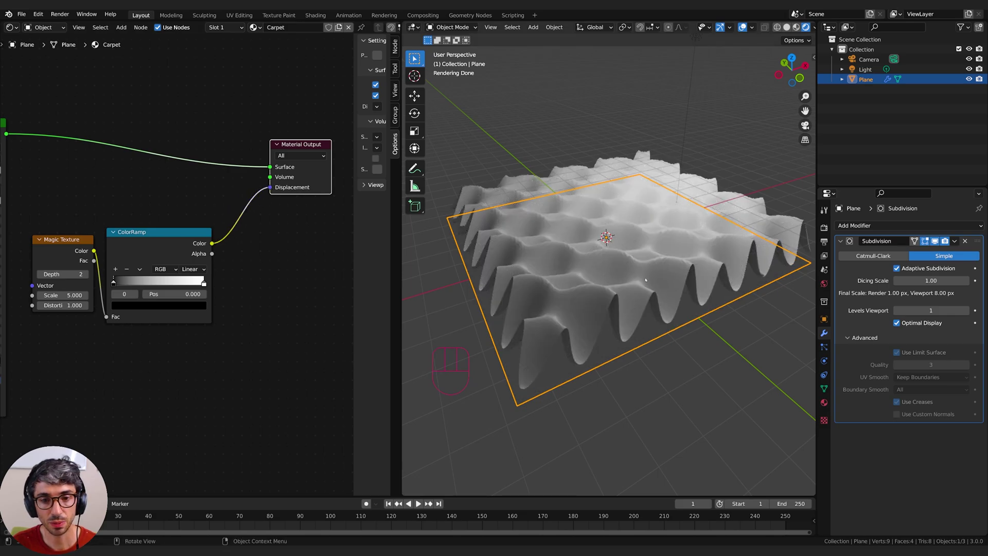
{"action": "middle_click_drag", "start_coordinate": [607, 288], "coordinate": [643, 309]}
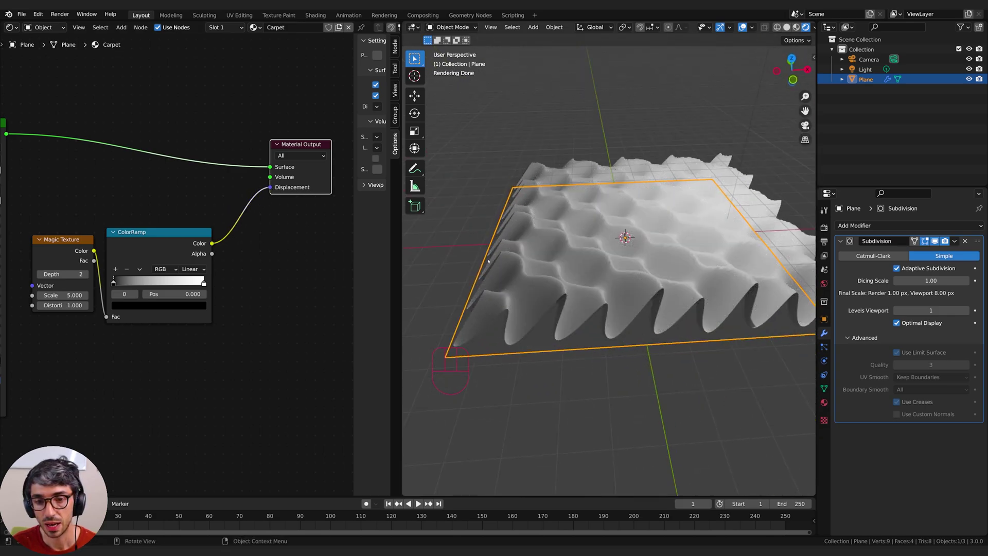
{"action": "middle_click_drag", "start_coordinate": [684, 249], "coordinate": [668, 275]}
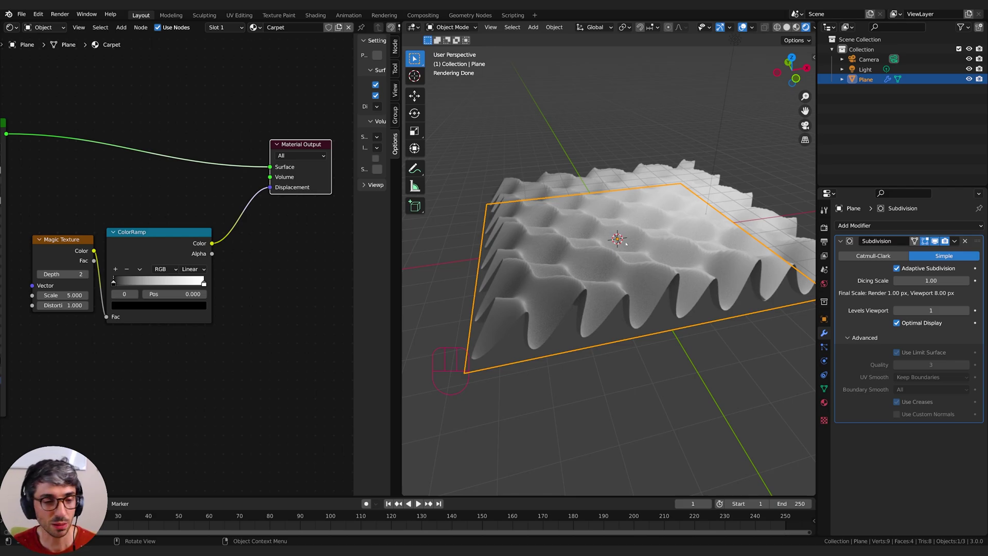
Step: Make the ColorRamp's white stop pure blue by setting its R and G values to 0
{"action": "middle_click_drag", "start_coordinate": [159, 364], "coordinate": [193, 362]}
{"action": "left_click", "coordinate": [238, 283]}
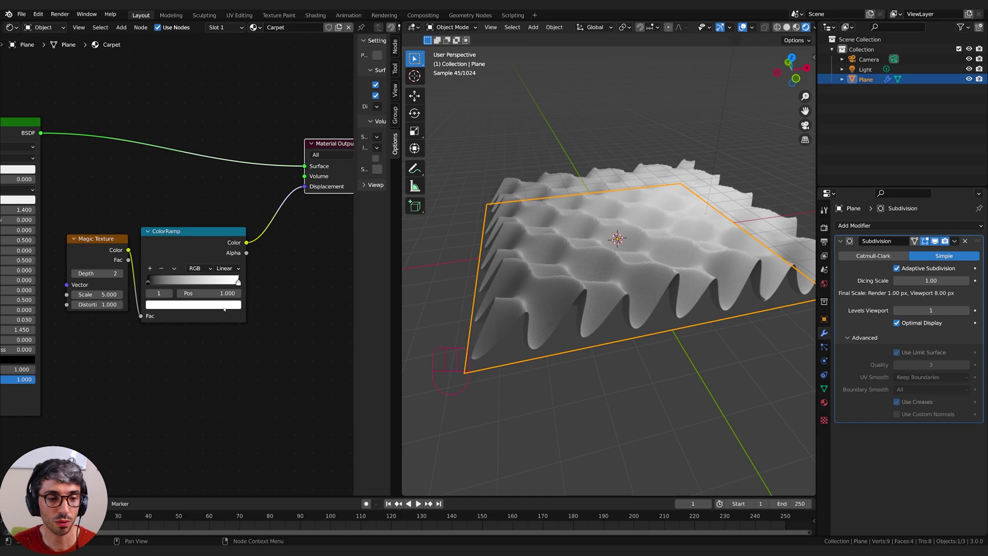
{"action": "left_click", "coordinate": [209, 304]}
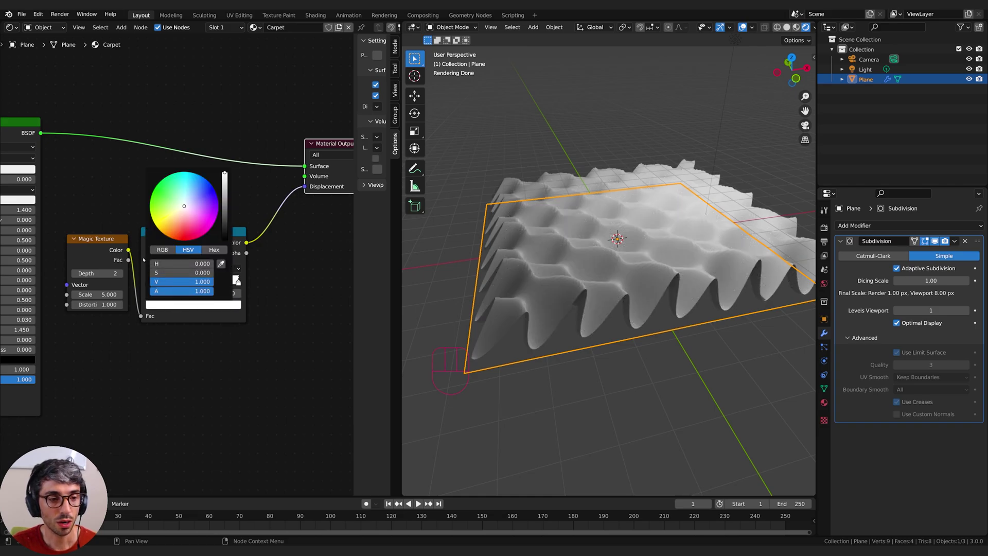
{"action": "left_click", "coordinate": [162, 250]}
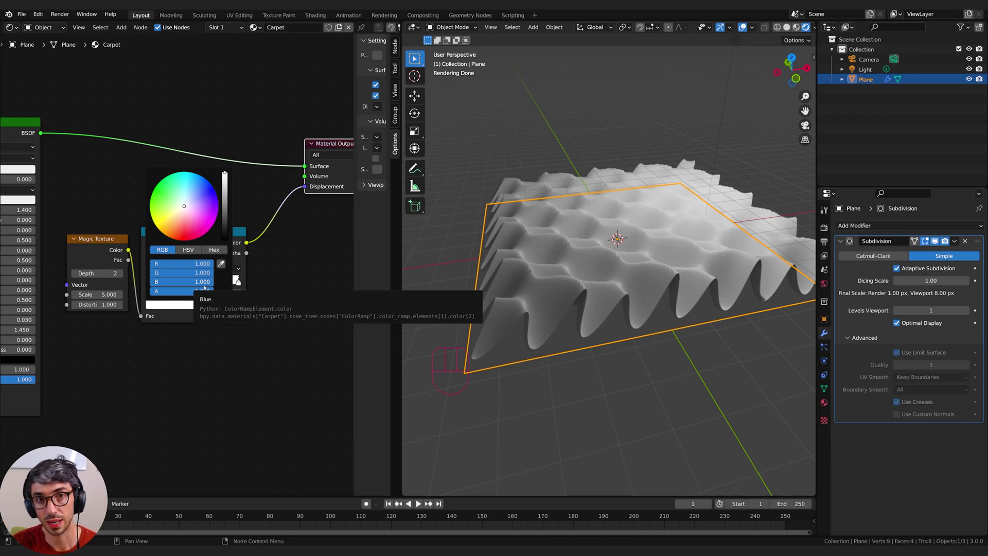
{"action": "left_click", "coordinate": [186, 264]}
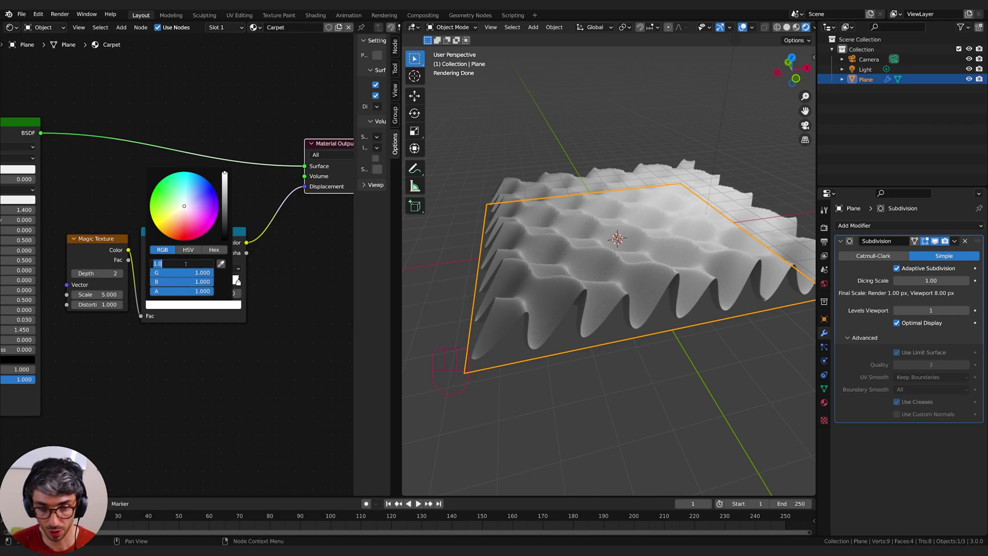
{"action": "type", "text": "0"}
{"action": "key", "text": "Tab"}
{"action": "type", "text": "0"}
{"action": "key", "text": "Return"}
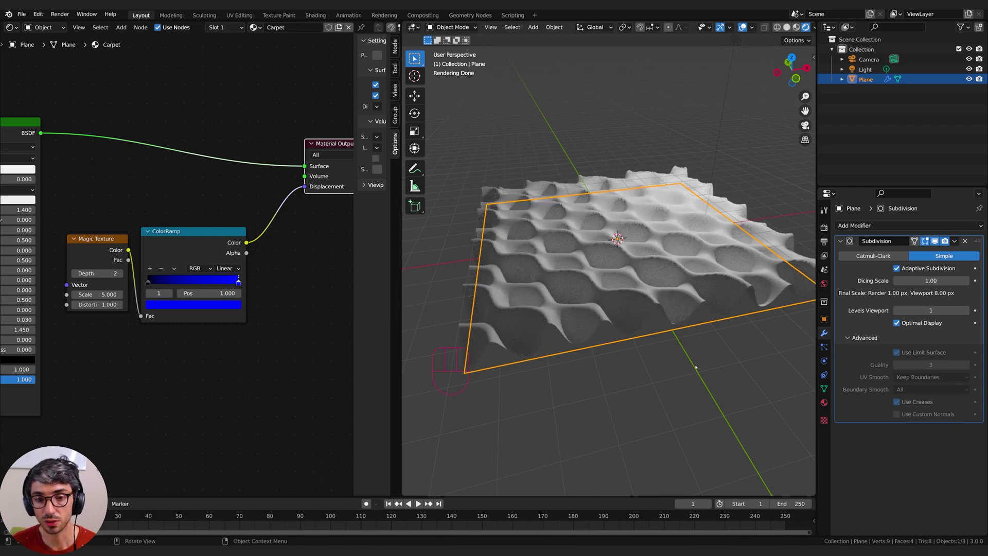
Step: Darken the ColorRamp's blue stop by lowering its brightness to reduce the displacement height
{"action": "middle_click_drag", "start_coordinate": [722, 357], "coordinate": [681, 309]}
{"action": "middle_click_drag", "start_coordinate": [621, 261], "coordinate": [656, 289]}
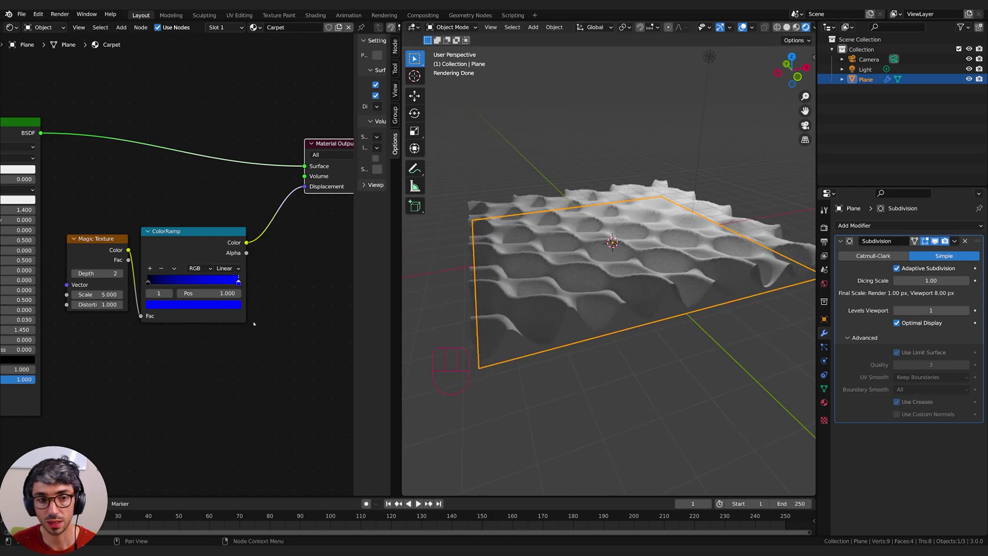
{"action": "left_click", "coordinate": [270, 333]}
{"action": "middle_click_drag", "start_coordinate": [269, 333], "coordinate": [272, 340]}
{"action": "middle_click_drag", "start_coordinate": [616, 325], "coordinate": [590, 323]}
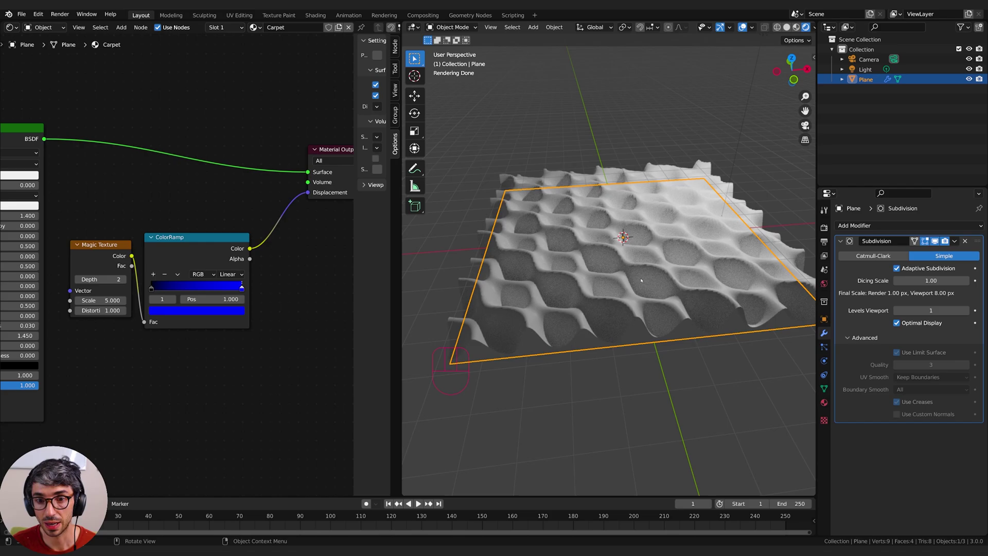
{"action": "left_click", "coordinate": [239, 311]}
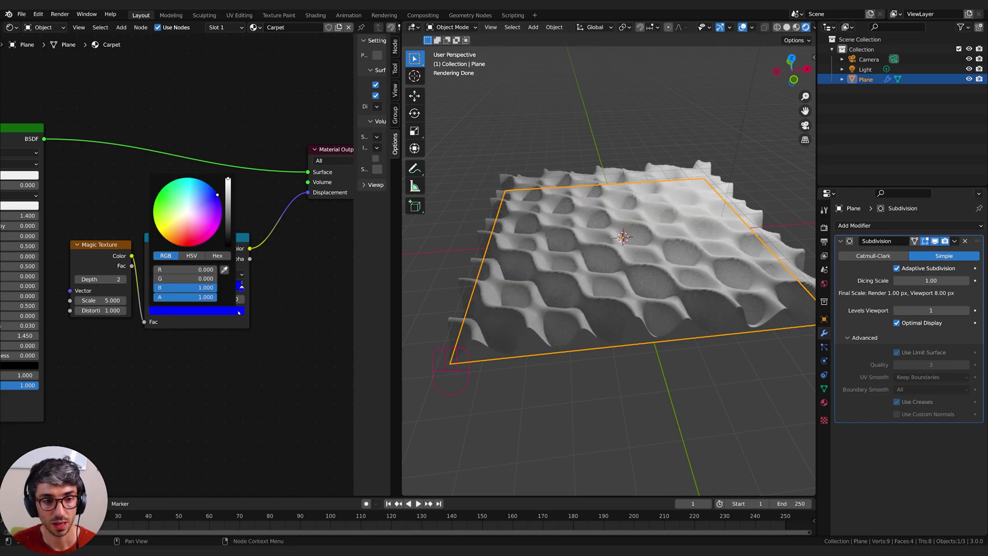
{"action": "mouse_move", "coordinate": [230, 195]}
{"action": "left_mouse_down"}
{"action": "mouse_move", "coordinate": [228, 219]}
{"action": "mouse_move", "coordinate": [228, 201]}
{"action": "left_mouse_up"}
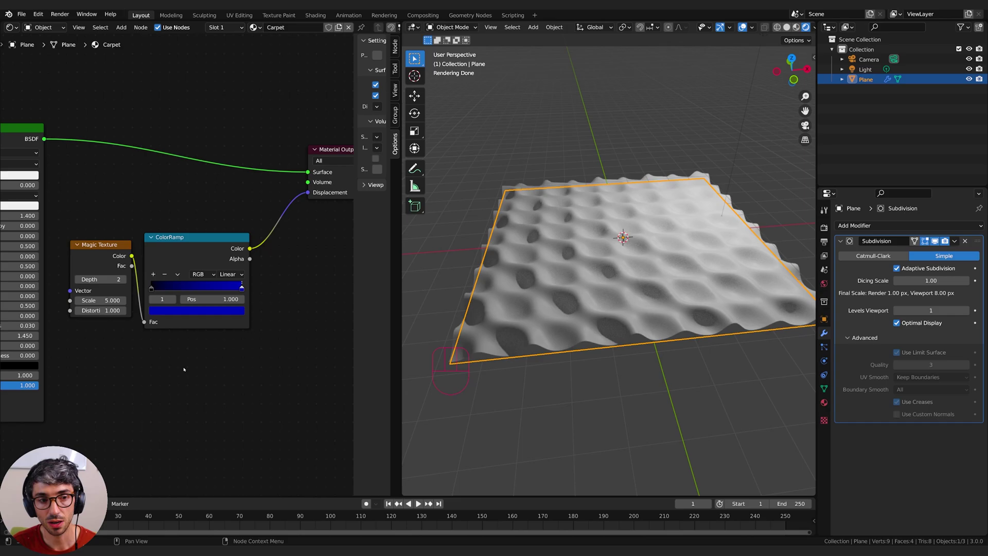
Step: Set the Magic Texture's Scale to 100, Distortion to 7 and Depth to 5
{"action": "middle_click_drag", "start_coordinate": [100, 300], "coordinate": [195, 292]}
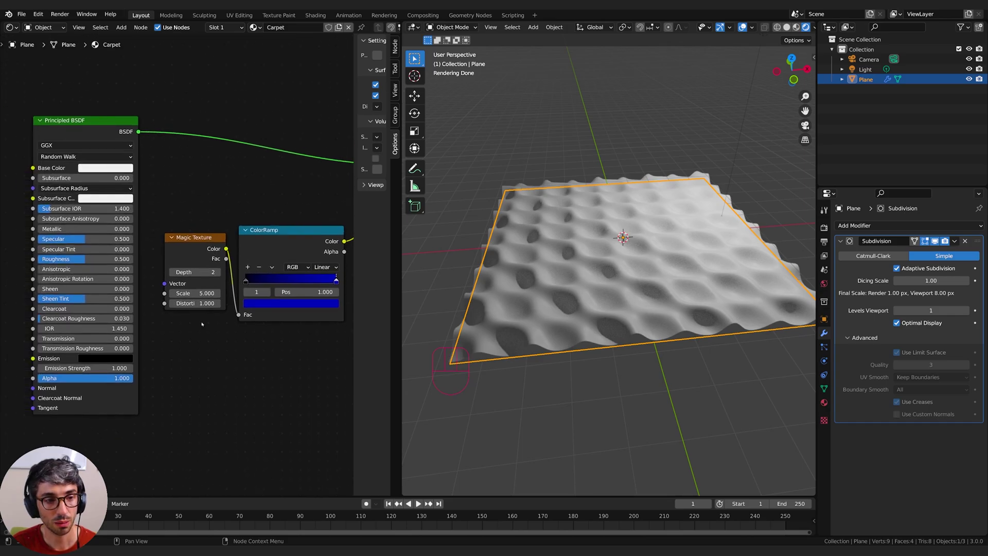
{"action": "left_click", "coordinate": [192, 293]}
{"action": "type", "text": "100"}
{"action": "key", "text": "Return"}
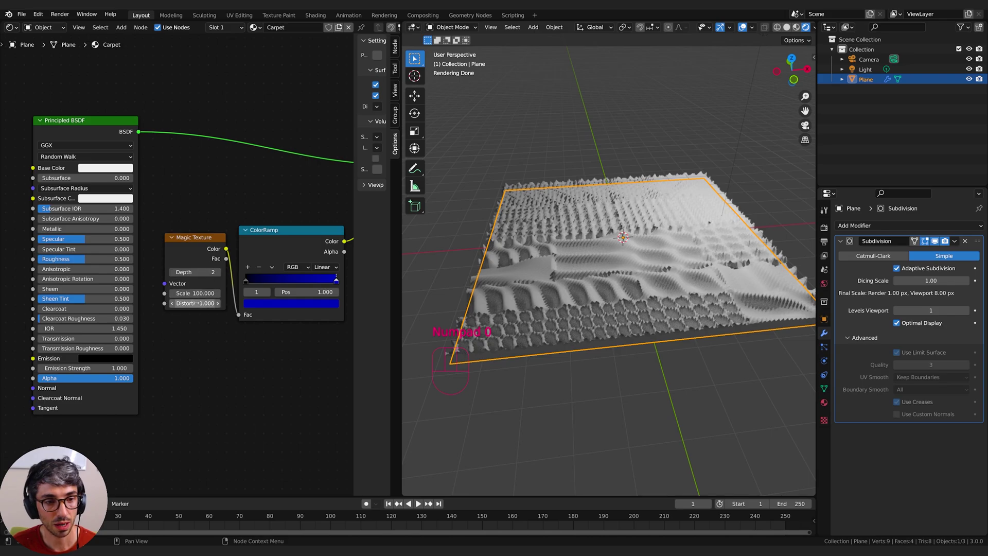
{"action": "left_click", "coordinate": [196, 303]}
{"action": "type", "text": "7"}
{"action": "key", "text": "Return"}
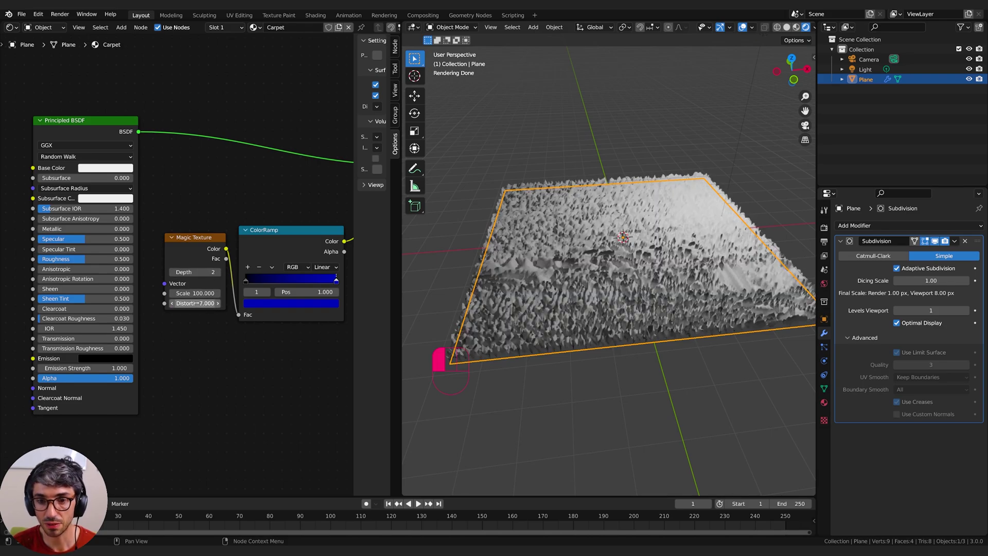
{"action": "left_click", "coordinate": [218, 272]}
{"action": "left_click", "coordinate": [218, 272]}
{"action": "left_click", "coordinate": [218, 272]}
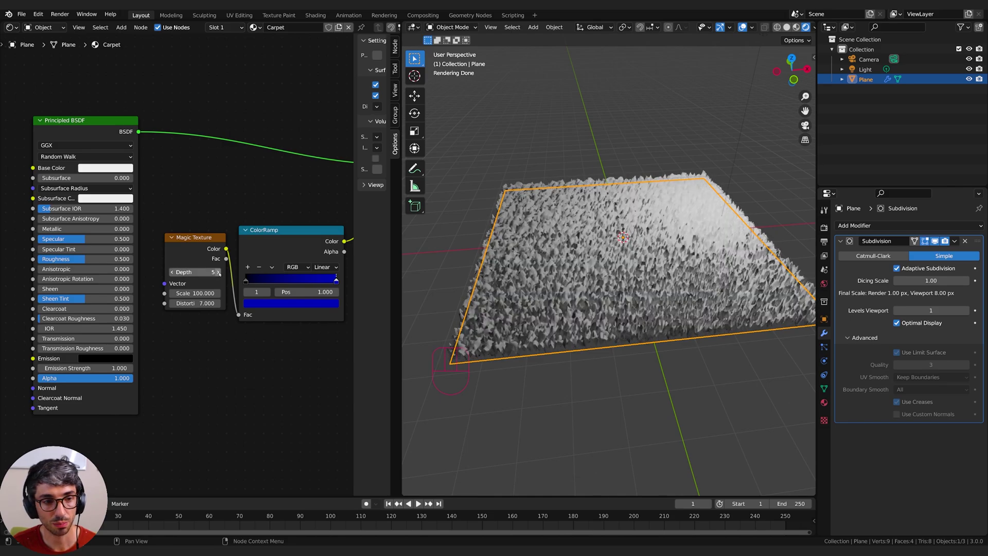
Step: Raise the Subdivision modifier's Levels Viewport to 6 and inspect the denser carpet fibres in the viewport
{"action": "middle_click_drag", "start_coordinate": [571, 324], "coordinate": [604, 299]}
{"action": "scroll", "coordinate": [602, 313], "scroll_direction": "up", "scroll_amount": 1}
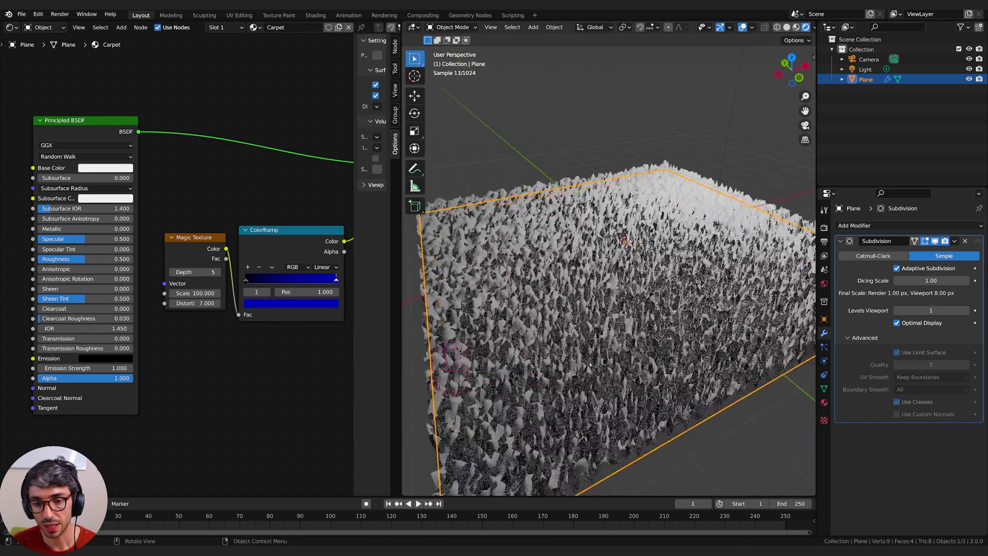
{"action": "middle_click_drag", "start_coordinate": [605, 345], "coordinate": [607, 330]}
{"action": "middle_click_drag", "start_coordinate": [593, 268], "coordinate": [624, 351]}
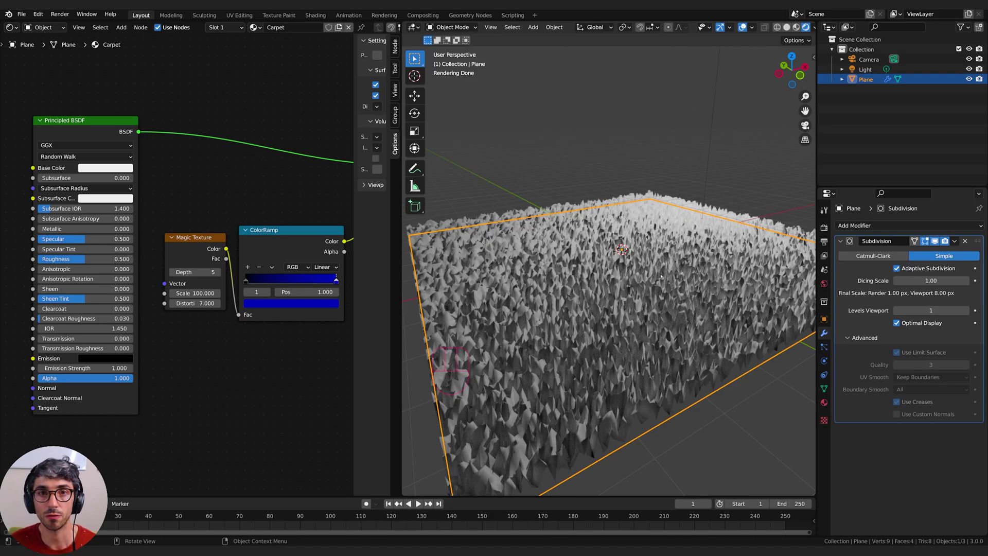
{"action": "left_click_drag", "start_coordinate": [927, 310], "coordinate": [958, 310]}
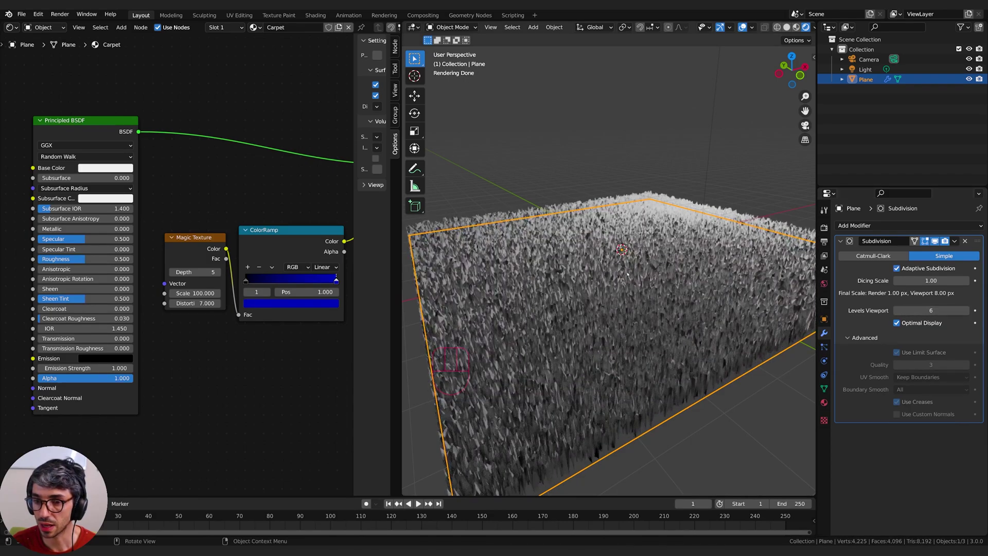
{"action": "middle_click_drag", "start_coordinate": [622, 353], "coordinate": [667, 286]}
{"action": "scroll", "coordinate": [667, 287], "scroll_direction": "up", "scroll_amount": 2}
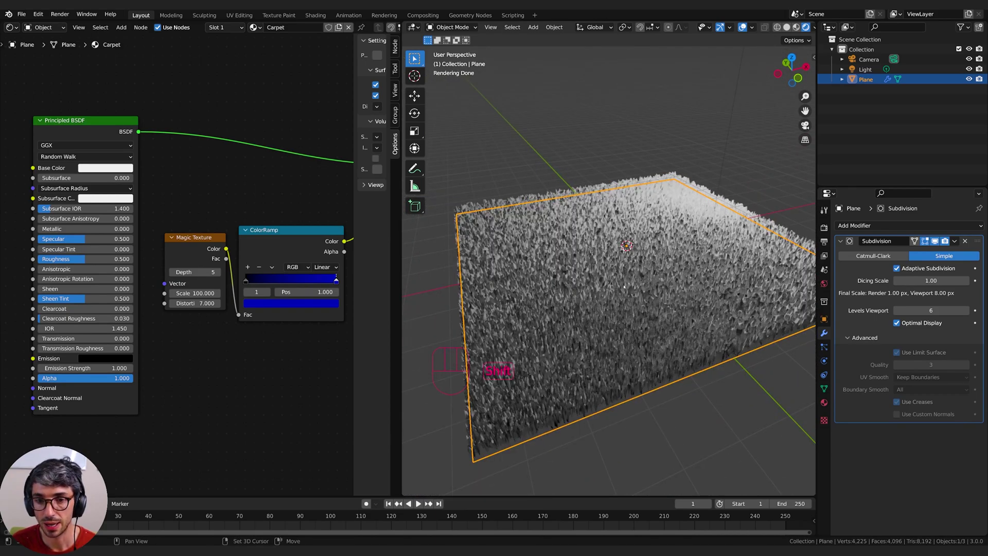
Step: Select the camera, look through its view and render the current frame as an image
{"action": "key", "text": "shift+a"}
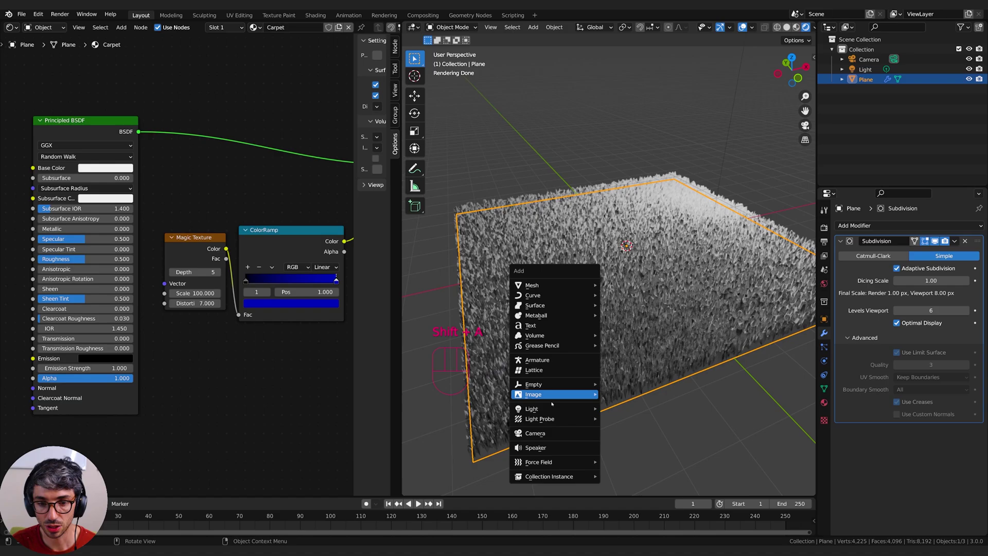
{"action": "left_click", "coordinate": [869, 60]}
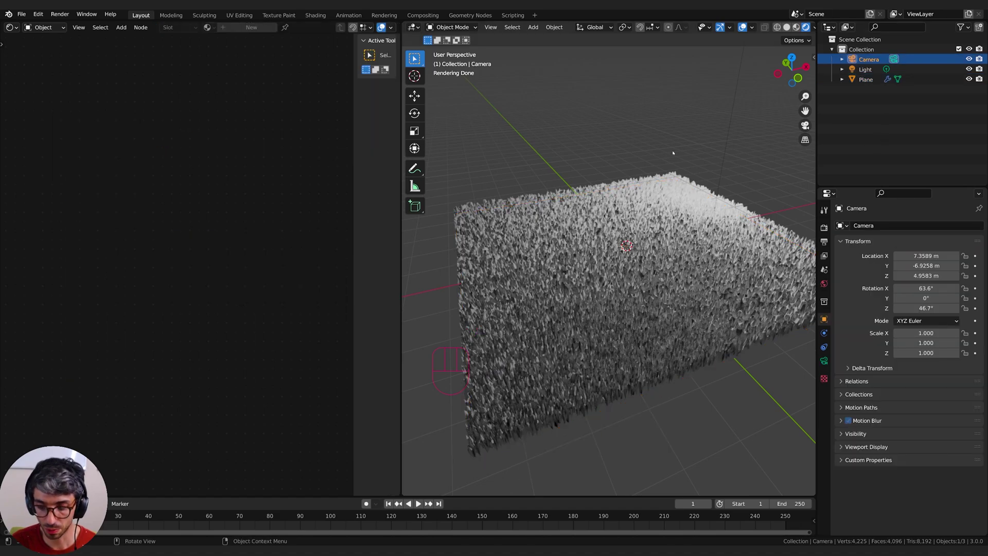
{"action": "key", "text": "KP_0"}
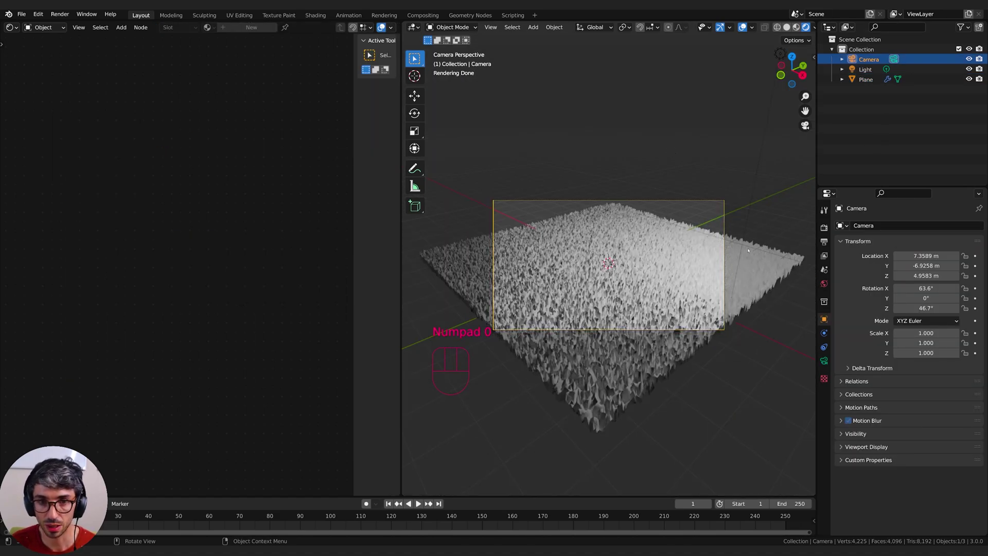
{"action": "left_click", "coordinate": [60, 14]}
{"action": "left_click", "coordinate": [72, 25]}
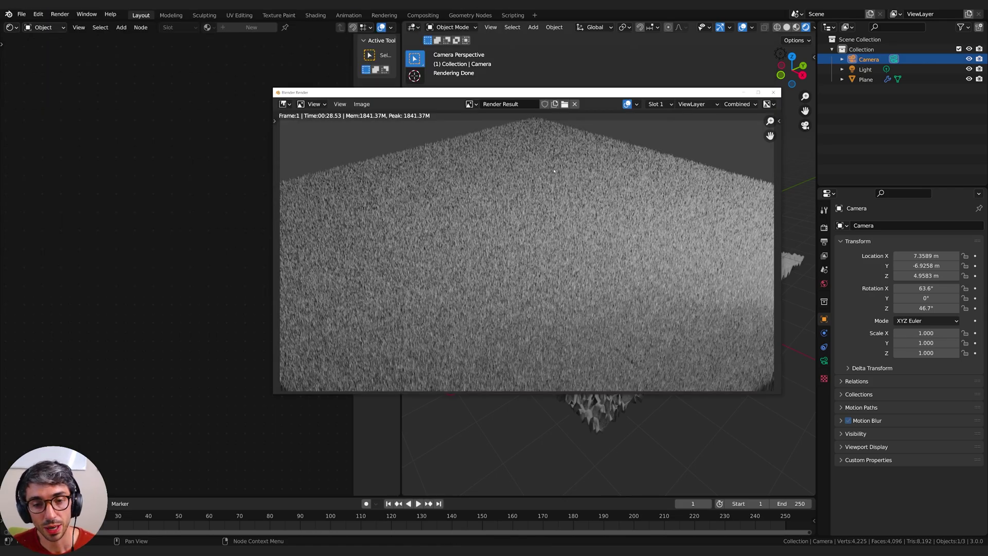
Step: Examine the rendered carpet fibres up close and as a whole, and move the render window off the 3D viewport
{"action": "scroll", "coordinate": [522, 296], "scroll_direction": "up", "scroll_amount": 3}
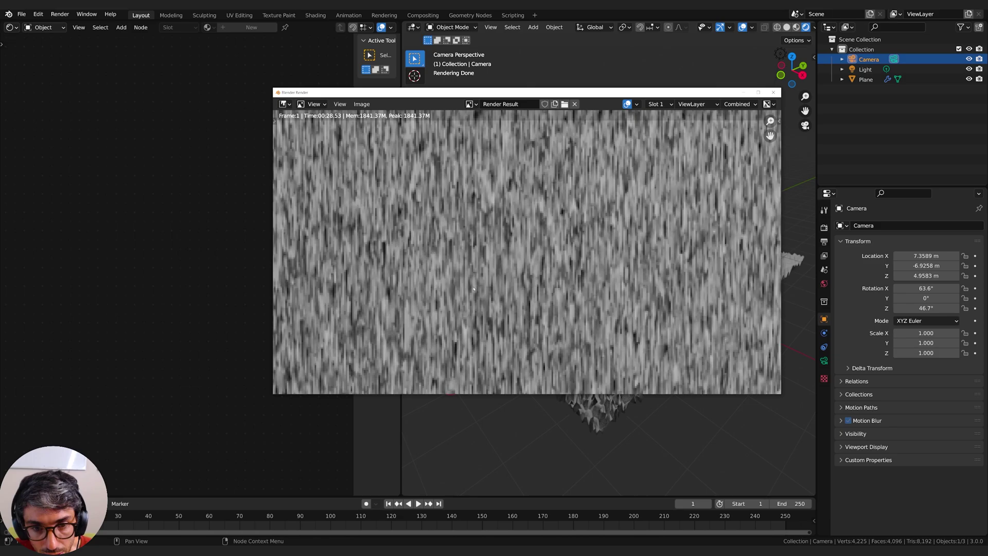
{"action": "scroll", "coordinate": [494, 225], "scroll_direction": "down", "scroll_amount": 4}
{"action": "middle_click_drag", "start_coordinate": [494, 226], "coordinate": [500, 229]}
{"action": "middle_click_drag", "start_coordinate": [638, 236], "coordinate": [592, 235]}
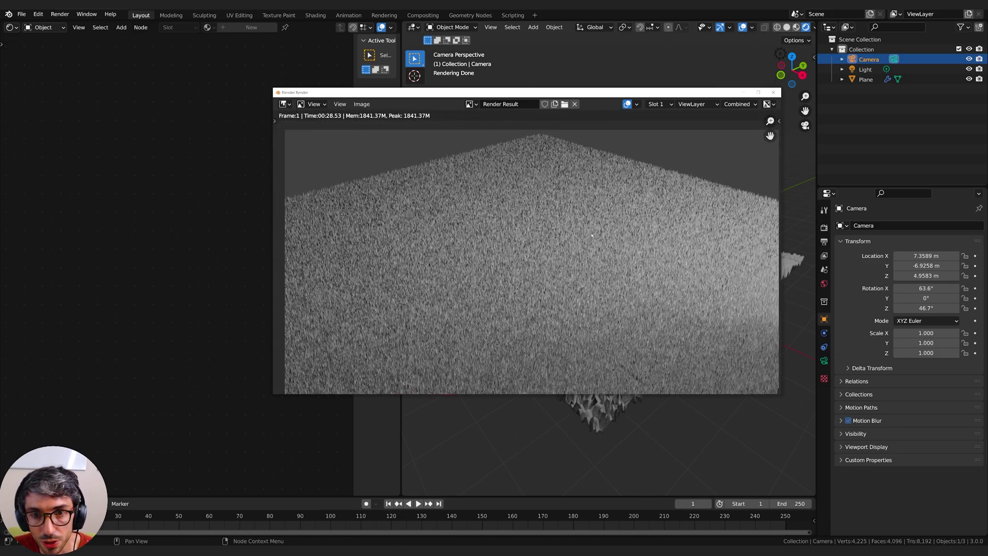
{"action": "left_click_drag", "start_coordinate": [627, 96], "coordinate": [328, 153]}
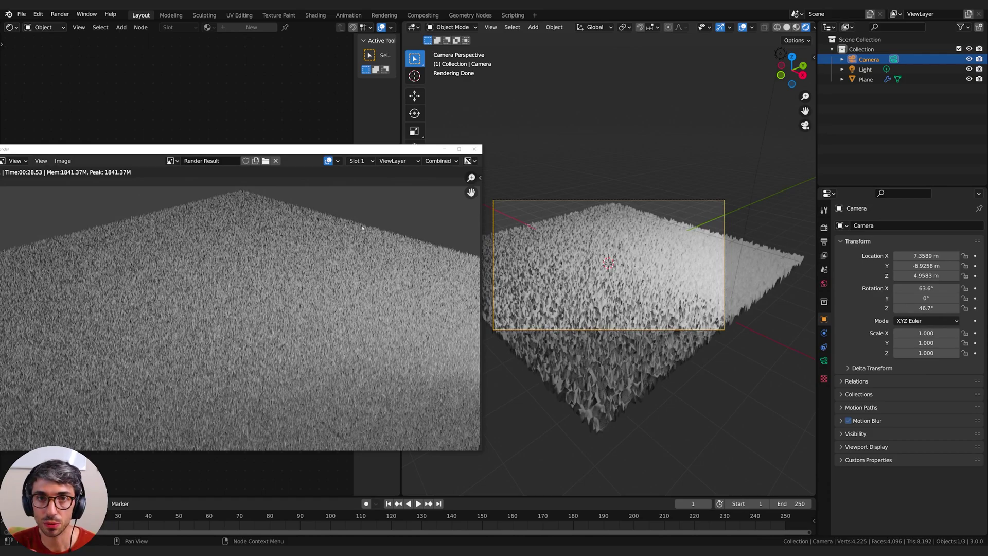
Step: Close the render window, select the carpet plane and show its modifier settings
{"action": "left_click", "coordinate": [474, 149]}
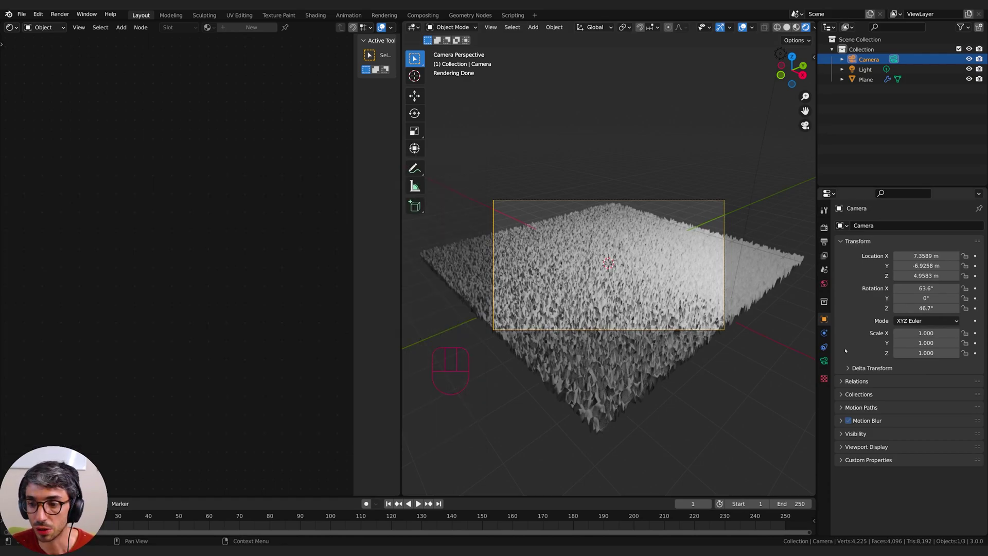
{"action": "left_click", "coordinate": [824, 361]}
{"action": "left_click", "coordinate": [658, 278]}
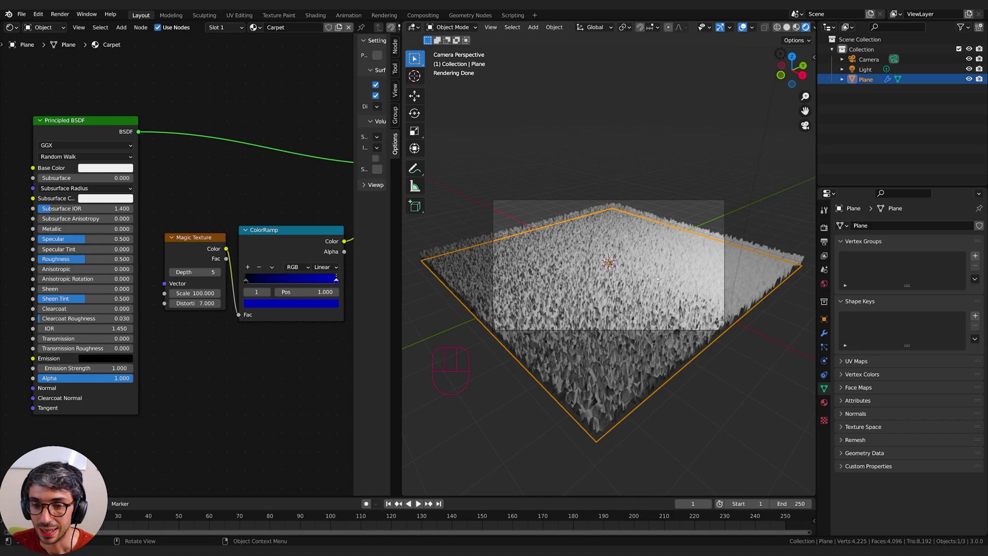
{"action": "left_click", "coordinate": [823, 333]}
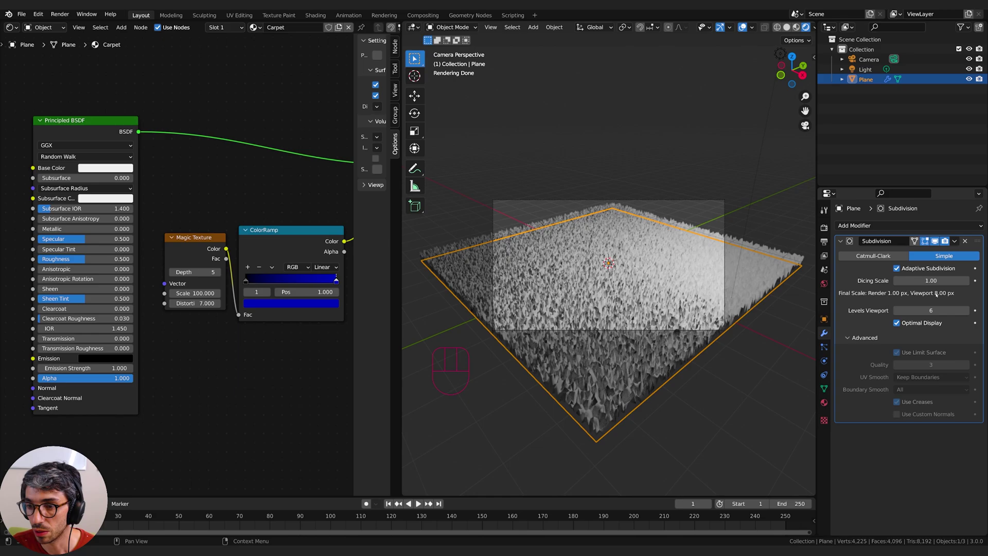
Step: Try a Dicing Scale of 0.12 on the plane's Subdivision modifier and reset it to 1
{"action": "left_click", "coordinate": [931, 280]}
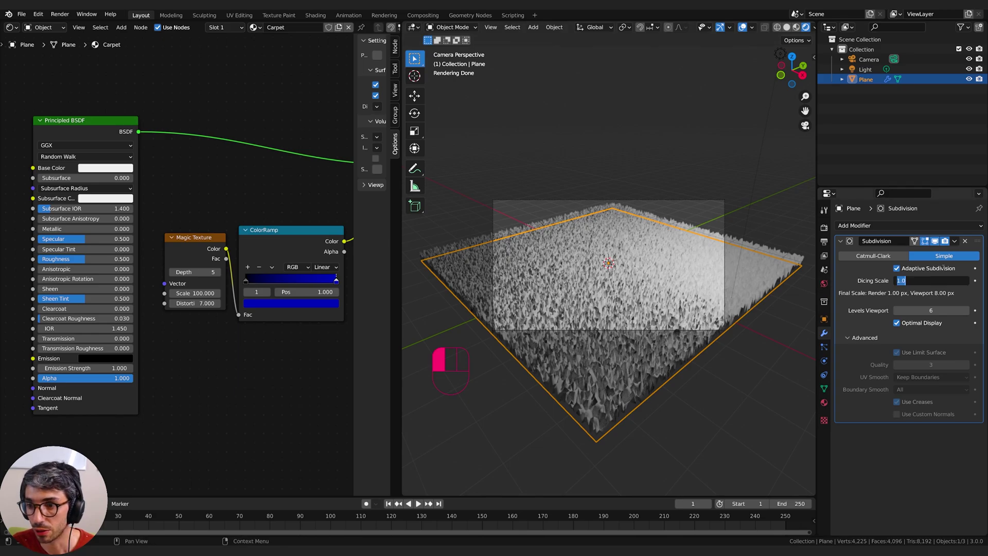
{"action": "key", "text": "BackSpace"}
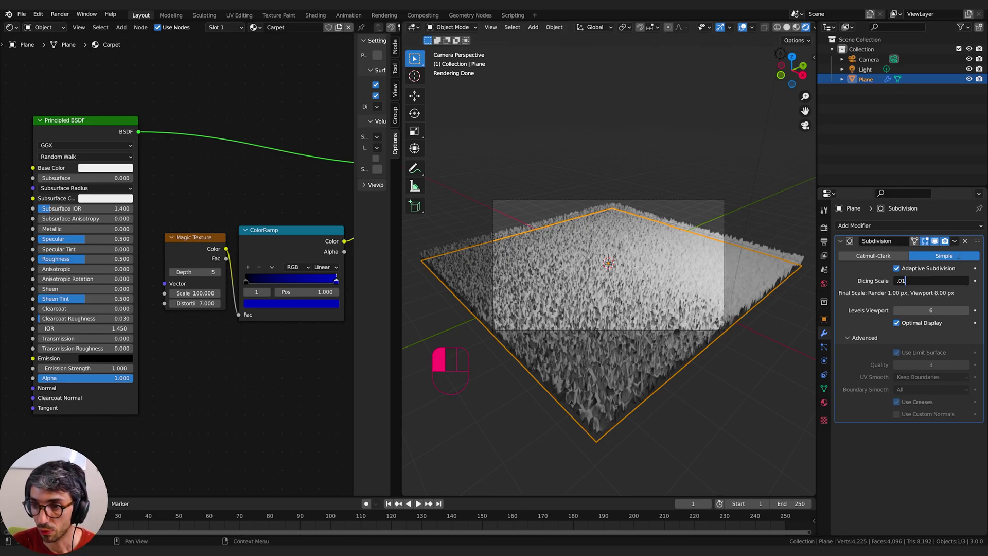
{"action": "key", "text": "Return"}
{"action": "left_click", "coordinate": [952, 280]}
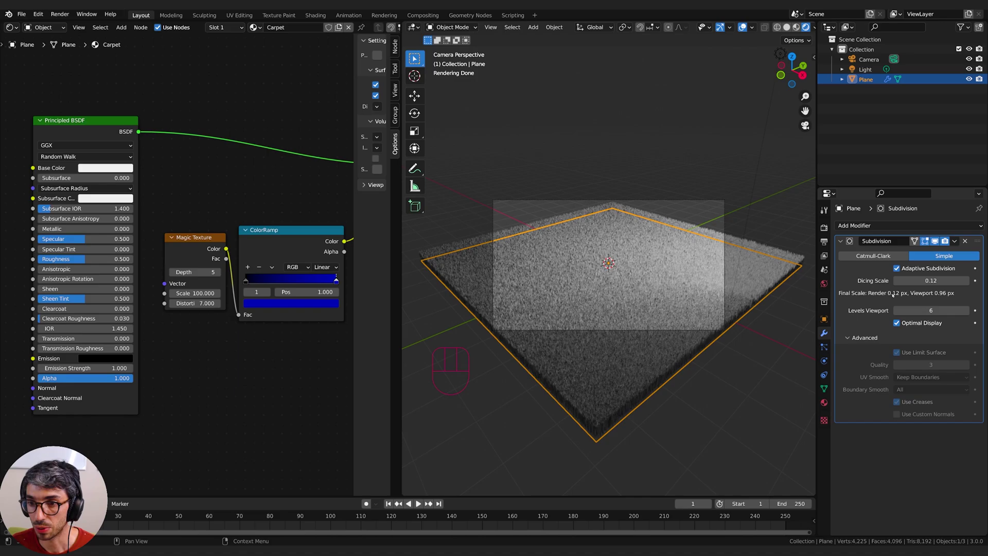
{"action": "left_click", "coordinate": [939, 281]}
{"action": "type", "text": "1"}
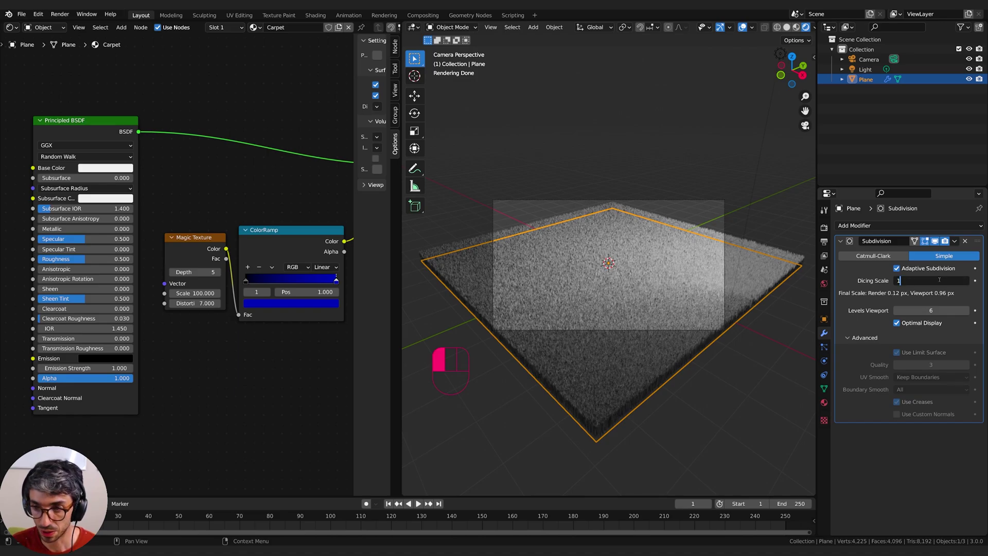
{"action": "key", "text": "Return"}
{"action": "left_click_drag", "start_coordinate": [927, 280], "coordinate": [927, 281]}
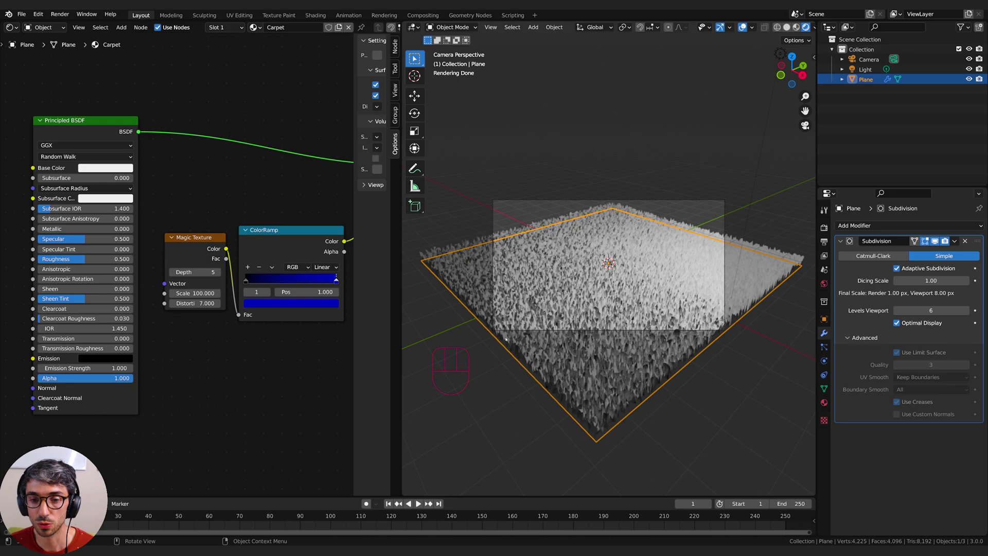
Step: Darken the blue stop of the displacement ColorRamp to a blue value of 0.2 to shorten the carpet fibres
{"action": "middle_click_drag", "start_coordinate": [590, 263], "coordinate": [569, 263]}
{"action": "scroll", "coordinate": [580, 262], "scroll_direction": "up", "scroll_amount": 4}
{"action": "scroll", "coordinate": [597, 235], "scroll_direction": "down", "scroll_amount": 5}
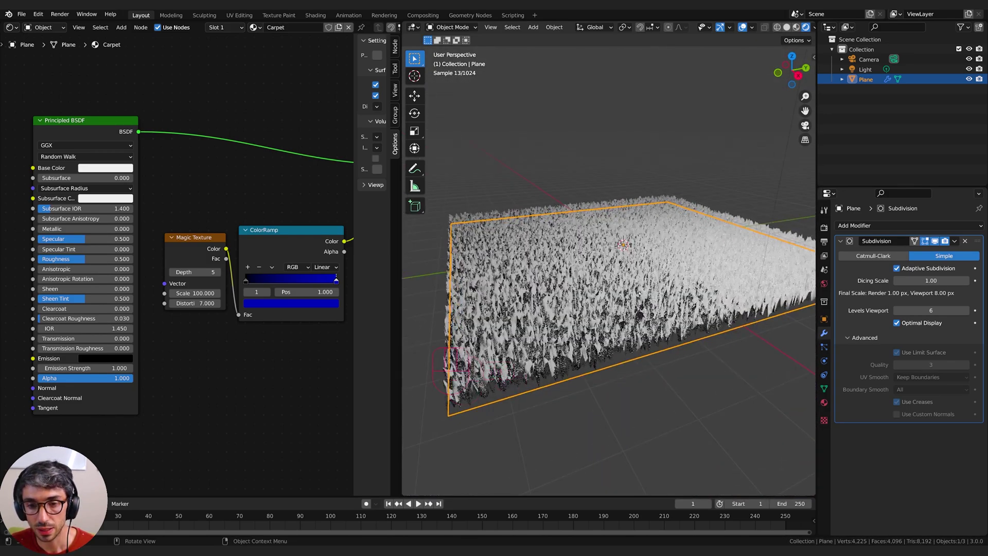
{"action": "scroll", "coordinate": [317, 309], "scroll_direction": "down", "scroll_amount": 1}
{"action": "left_click", "coordinate": [318, 310]}
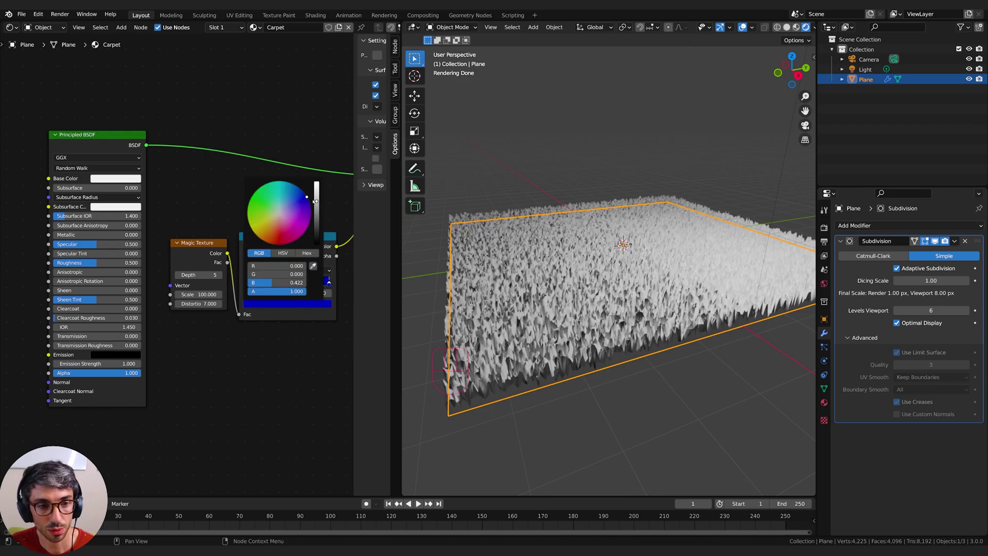
{"action": "left_click_drag", "start_coordinate": [317, 212], "coordinate": [317, 212]}
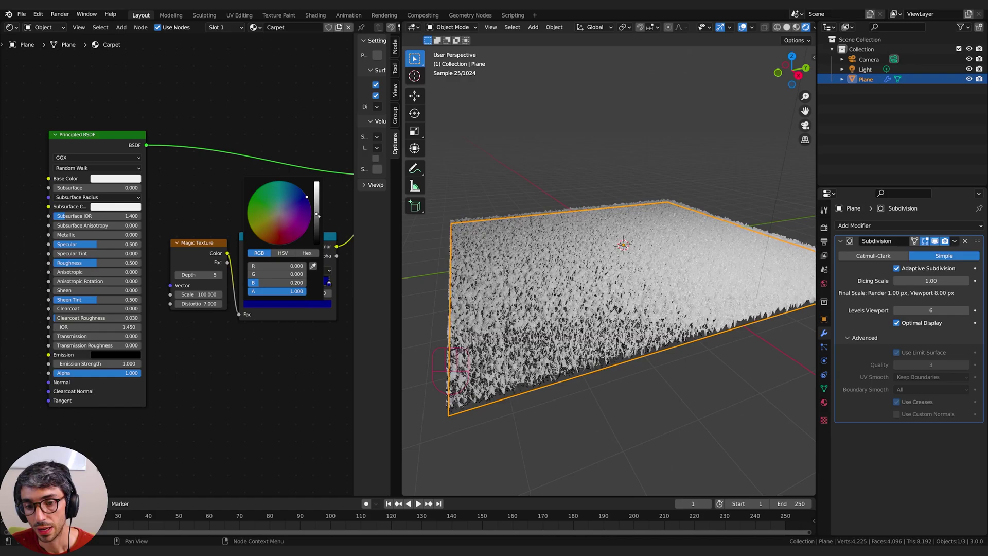
{"action": "middle_click_drag", "start_coordinate": [264, 119], "coordinate": [276, 127]}
{"action": "middle_click_drag", "start_coordinate": [612, 215], "coordinate": [511, 244]}
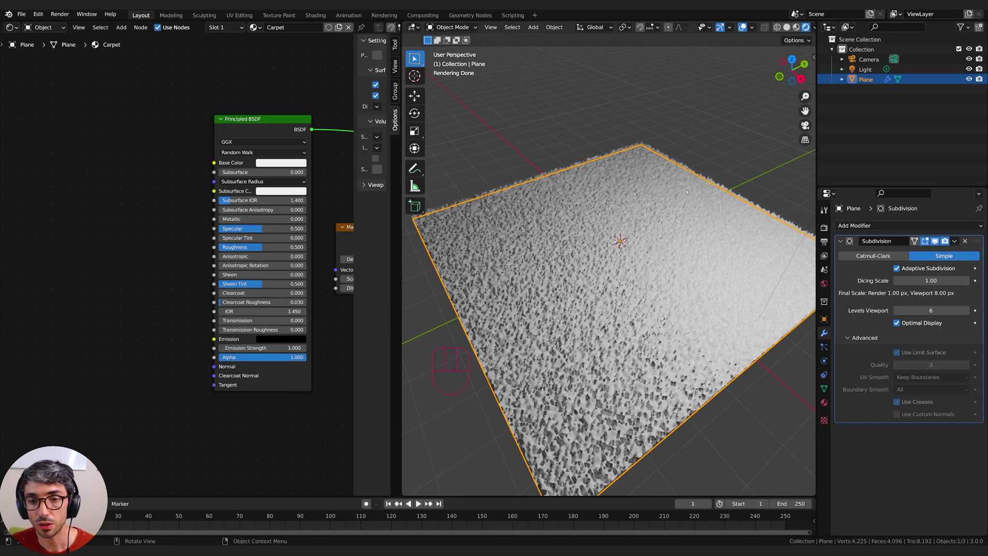
Step: Add a second Magic Texture node and connect its Color output to the Principled BSDF's Base Color
{"action": "key", "text": "shift+a"}
{"action": "left_click", "coordinate": [86, 224]}
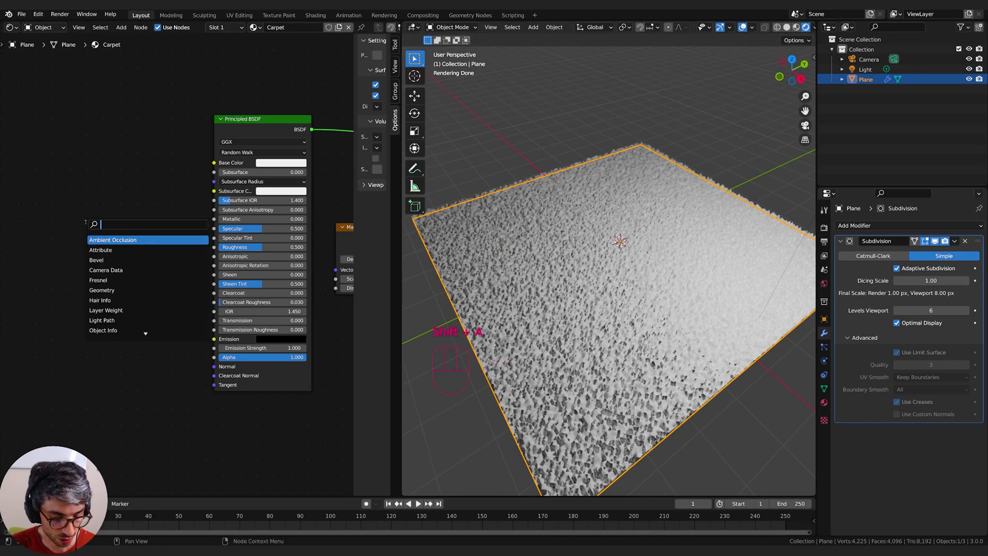
{"action": "type", "text": "magic"}
{"action": "key", "text": "Return"}
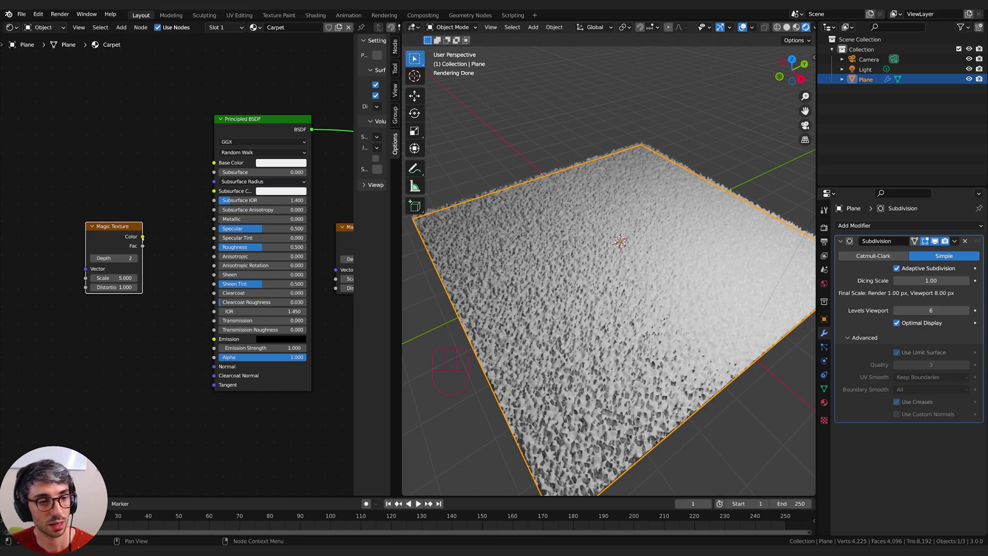
{"action": "left_click_drag", "start_coordinate": [142, 237], "coordinate": [214, 162]}
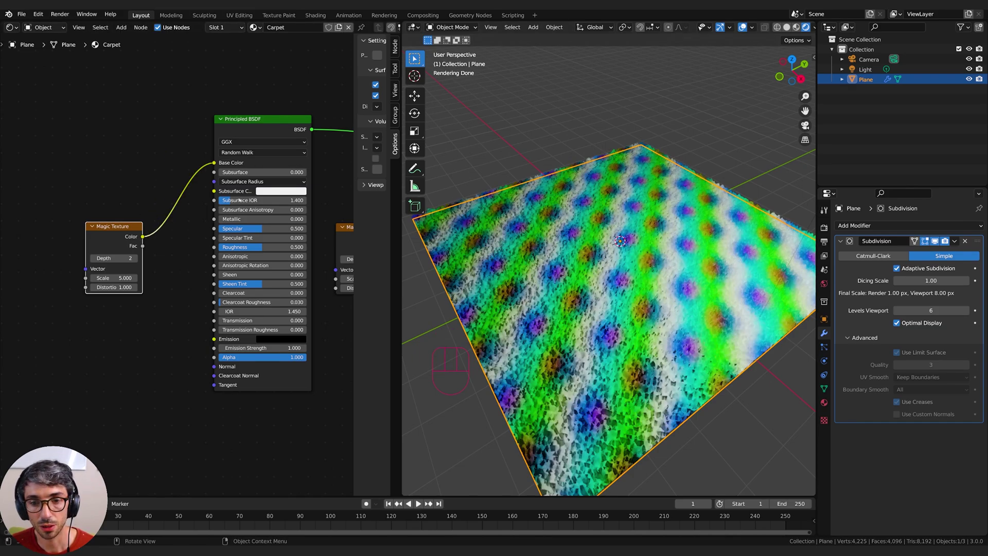
Step: Set the new Magic Texture's Scale to 1.1 and Depth to 4, and move the node away from the Principled BSDF
{"action": "middle_click_drag", "start_coordinate": [111, 231], "coordinate": [118, 204]}
{"action": "left_click_drag", "start_coordinate": [118, 204], "coordinate": [102, 159]}
{"action": "mouse_move", "coordinate": [606, 293]}
{"action": "middle_mouse_down"}
{"action": "mouse_move", "coordinate": [564, 263]}
{"action": "mouse_move", "coordinate": [597, 286]}
{"action": "middle_mouse_up"}
{"action": "left_click", "coordinate": [105, 206]}
{"action": "type", "text": "3"}
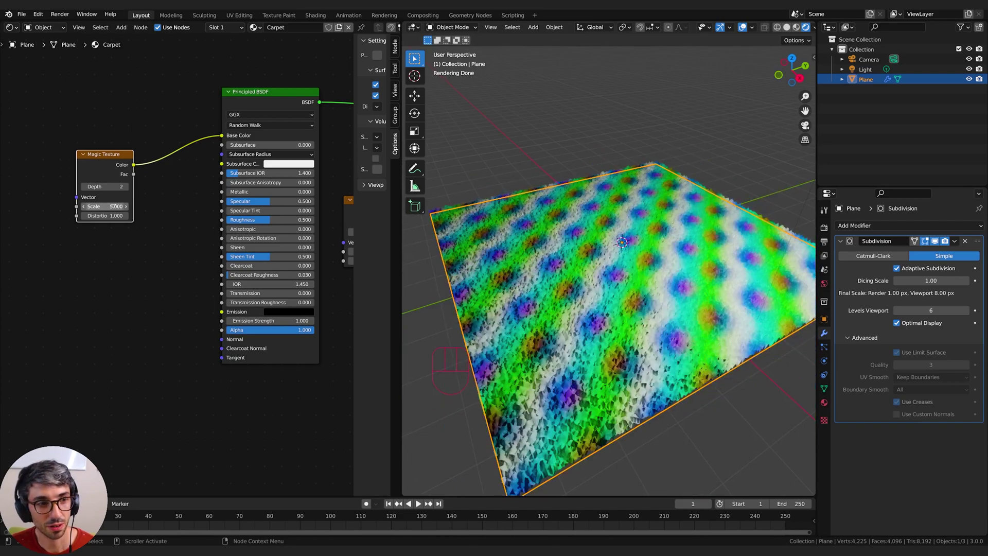
{"action": "key", "text": "Return"}
{"action": "left_click_drag", "start_coordinate": [105, 207], "coordinate": [90, 206]}
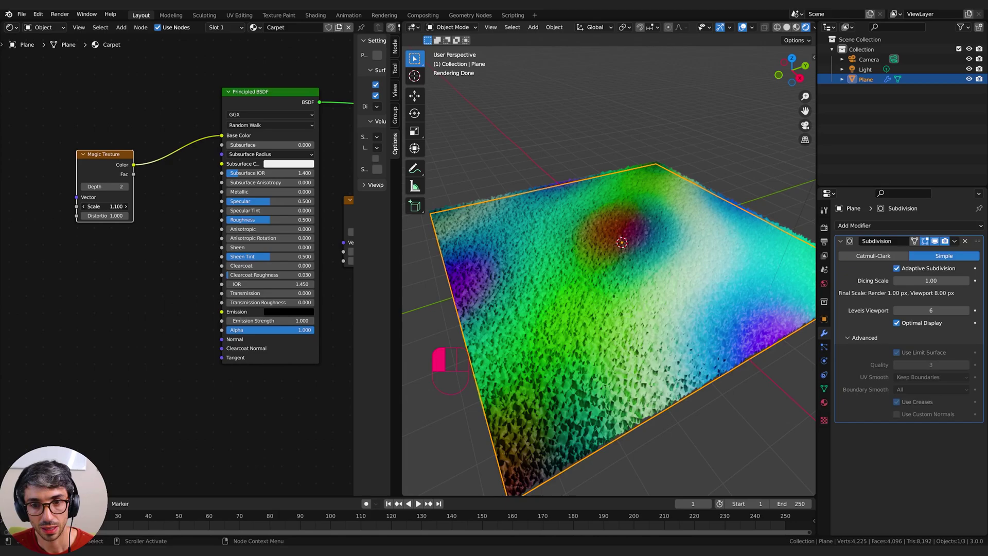
{"action": "middle_click_drag", "start_coordinate": [126, 186], "coordinate": [189, 201]}
{"action": "left_click", "coordinate": [162, 191]}
{"action": "left_click", "coordinate": [162, 191]}
{"action": "left_click_drag", "start_coordinate": [169, 163], "coordinate": [84, 161]}
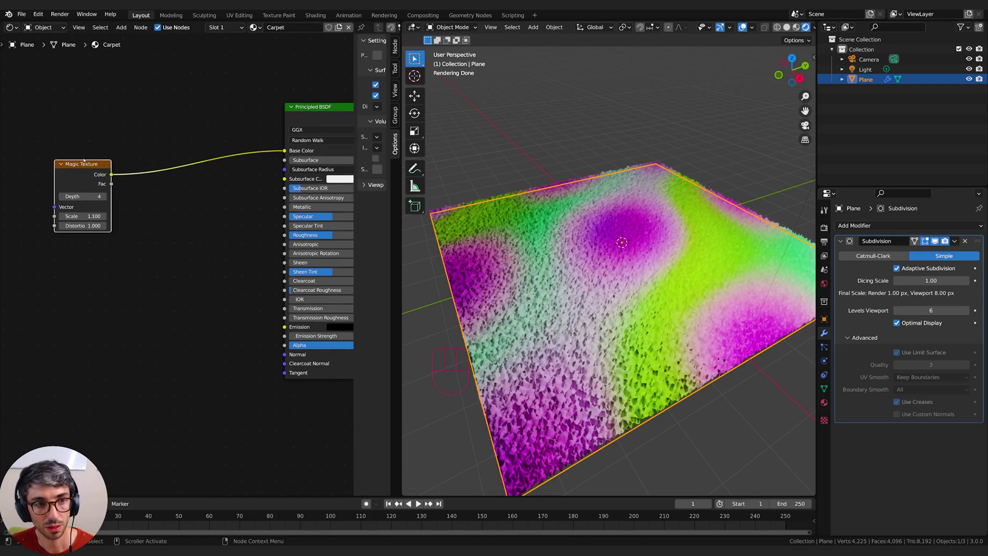
Step: Insert a ColorRamp node on the link between the new Magic Texture and the Principled BSDF's Base Color
{"action": "key", "text": "shift+a"}
{"action": "type", "text": "c"}
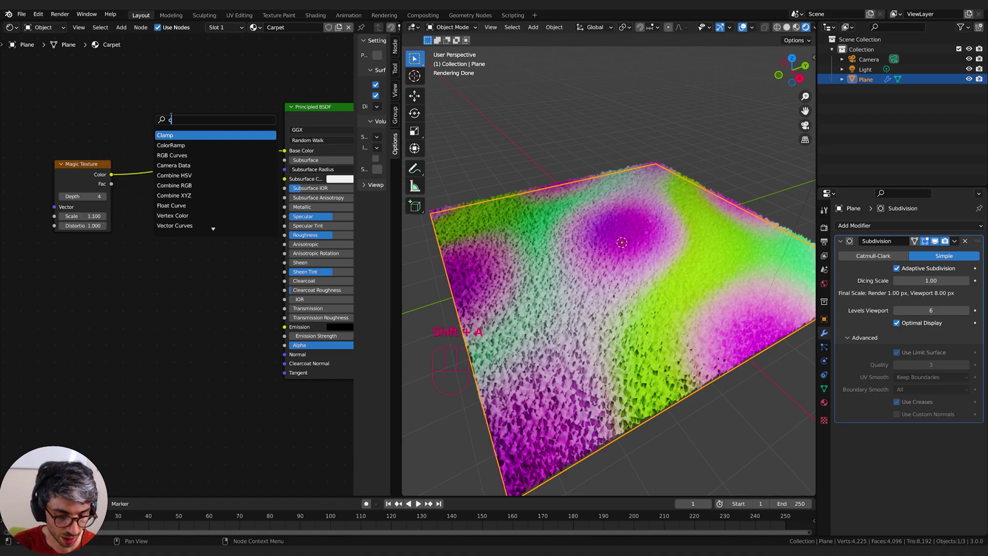
{"action": "type", "text": "olor"}
{"action": "key", "text": "Return"}
{"action": "left_click", "coordinate": [171, 120]}
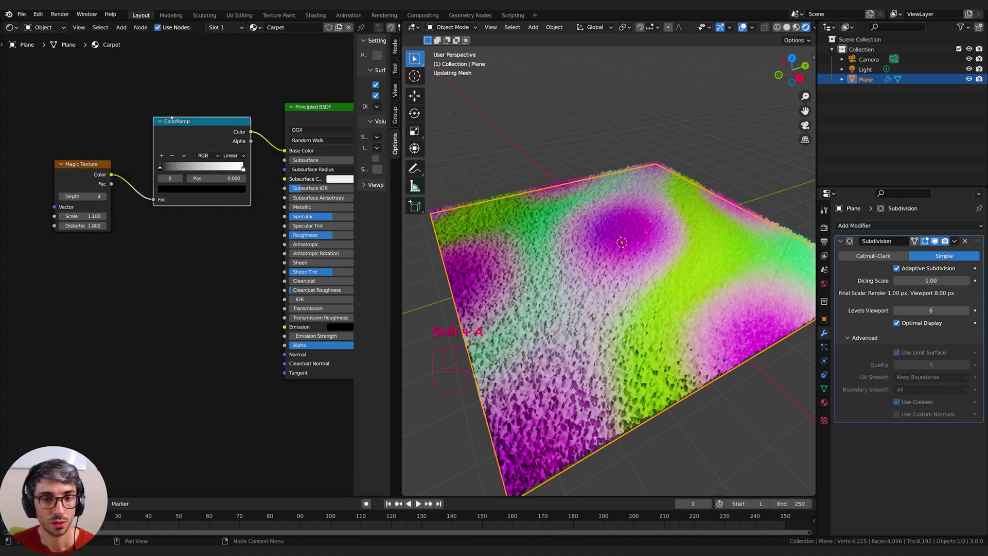
Step: Colour the new ColorRamp's first stop pure red and its last stop bright blue
{"action": "left_click", "coordinate": [161, 167]}
{"action": "left_click", "coordinate": [201, 189]}
{"action": "left_click_drag", "start_coordinate": [231, 124], "coordinate": [230, 69]}
{"action": "left_click", "coordinate": [193, 128]}
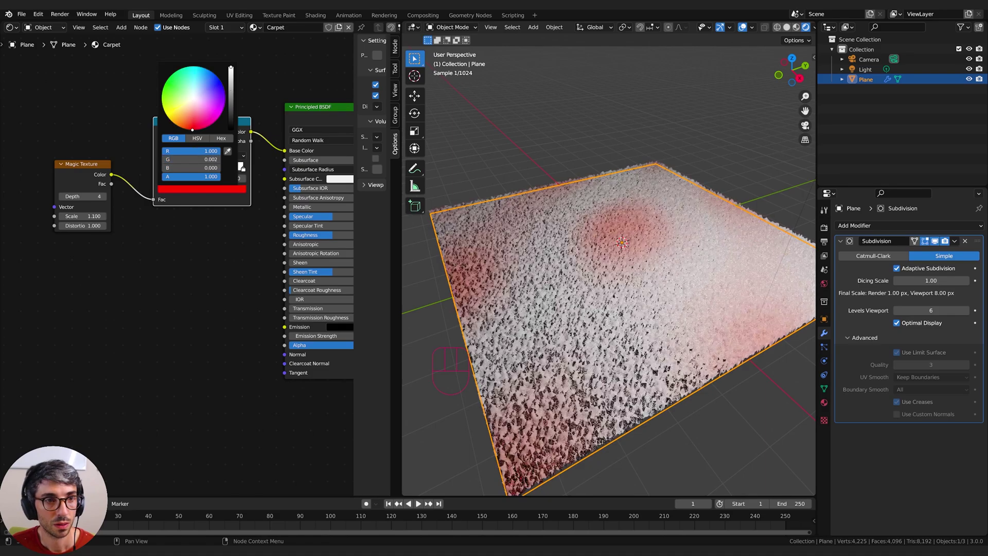
{"action": "left_click", "coordinate": [243, 168]}
{"action": "left_click", "coordinate": [202, 188]}
{"action": "left_click", "coordinate": [213, 73]}
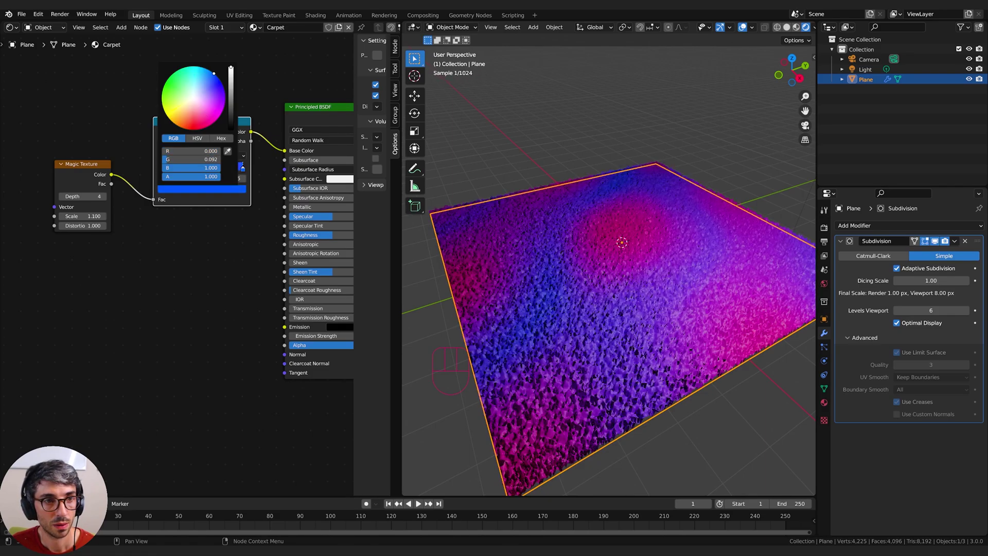
Step: Move the ColorRamp's red and blue stops inward, placing the blue one at position 0.843
{"action": "left_click_drag", "start_coordinate": [161, 169], "coordinate": [183, 168]}
{"action": "mouse_move", "coordinate": [243, 169]}
{"action": "left_mouse_down"}
{"action": "mouse_move", "coordinate": [205, 168]}
{"action": "mouse_move", "coordinate": [230, 168]}
{"action": "left_mouse_up"}
{"action": "mouse_move", "coordinate": [626, 315]}
{"action": "middle_mouse_down"}
{"action": "mouse_move", "coordinate": [628, 299]}
{"action": "mouse_move", "coordinate": [625, 343]}
{"action": "mouse_move", "coordinate": [636, 316]}
{"action": "middle_mouse_up"}
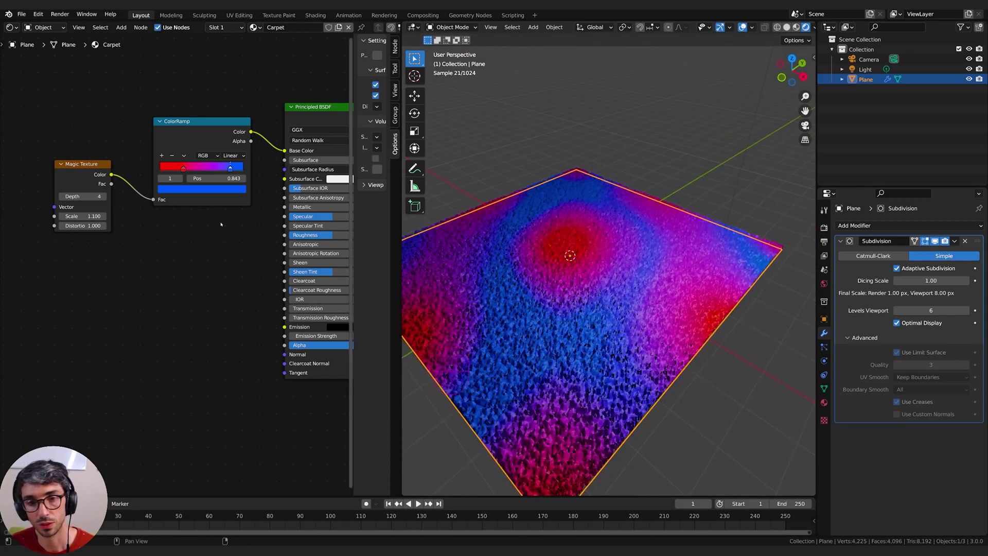
Step: Set the colour Magic Texture's Distortion to 2.7 and the Principled BSDF's Roughness to 0.819 and Specular to 0.886
{"action": "mouse_move", "coordinate": [83, 226]}
{"action": "left_mouse_down"}
{"action": "mouse_move", "coordinate": [110, 226]}
{"action": "mouse_move", "coordinate": [80, 226]}
{"action": "left_mouse_up"}
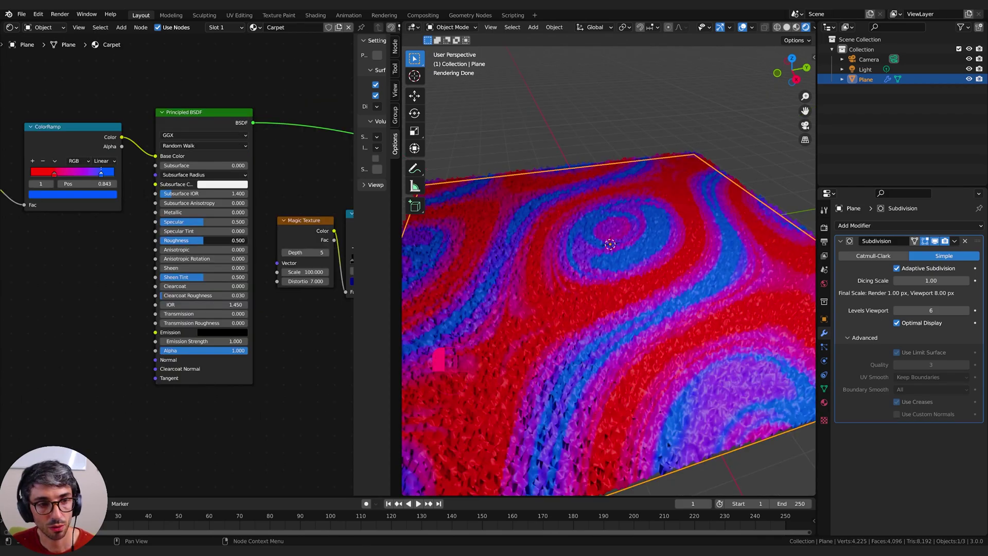
{"action": "mouse_move", "coordinate": [200, 240]}
{"action": "left_mouse_down"}
{"action": "mouse_move", "coordinate": [237, 240]}
{"action": "mouse_move", "coordinate": [198, 222]}
{"action": "mouse_move", "coordinate": [233, 222]}
{"action": "left_mouse_up"}
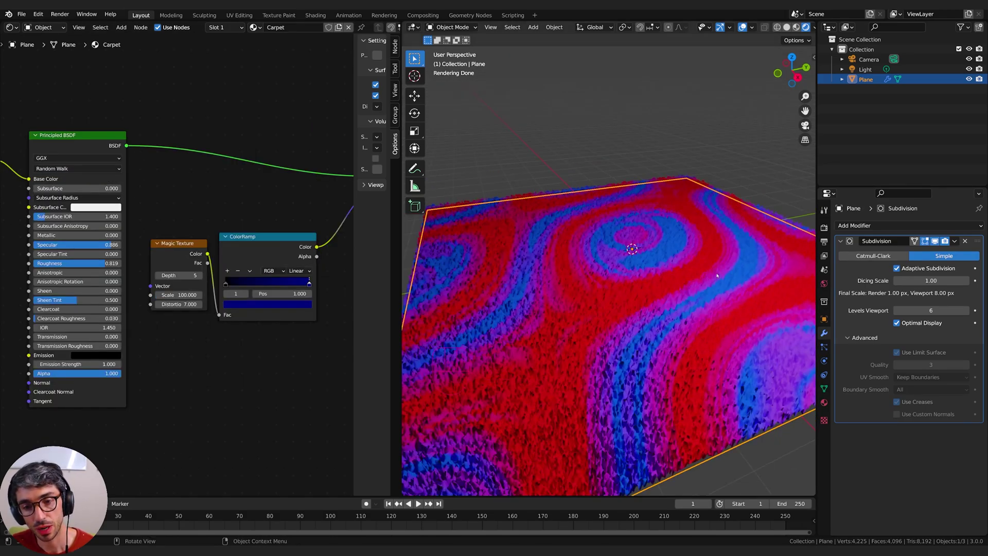
{"action": "mouse_move", "coordinate": [693, 316]}
{"action": "middle_mouse_down"}
{"action": "mouse_move", "coordinate": [685, 361]}
{"action": "mouse_move", "coordinate": [713, 315]}
{"action": "mouse_move", "coordinate": [704, 317]}
{"action": "middle_mouse_up"}
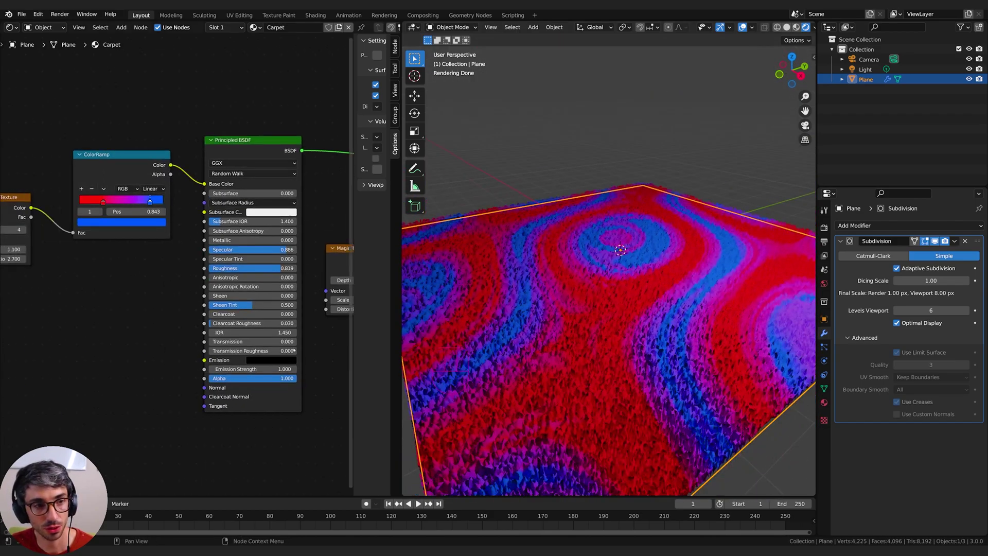
{"action": "middle_click_drag", "start_coordinate": [147, 267], "coordinate": [237, 266]}
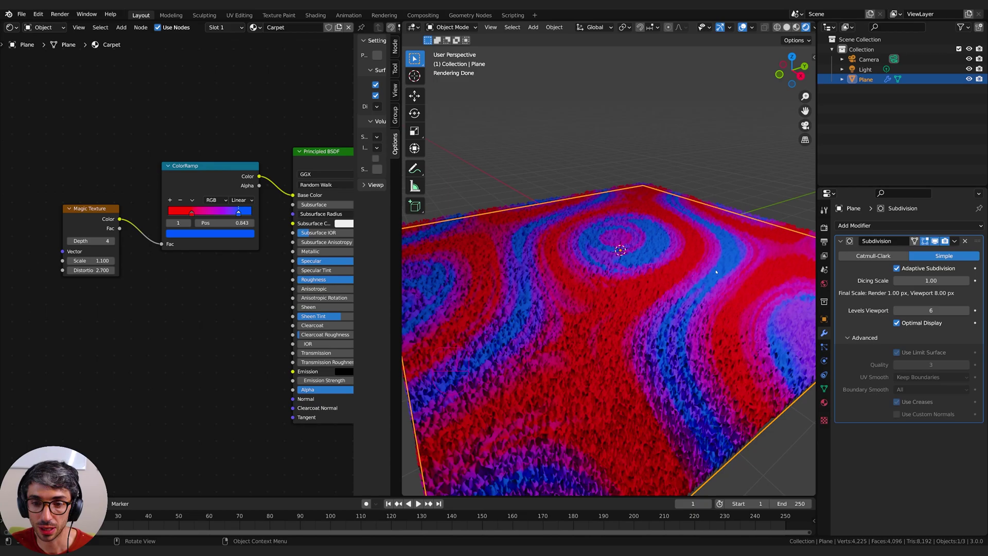
{"action": "middle_click_drag", "start_coordinate": [788, 320], "coordinate": [803, 318]}
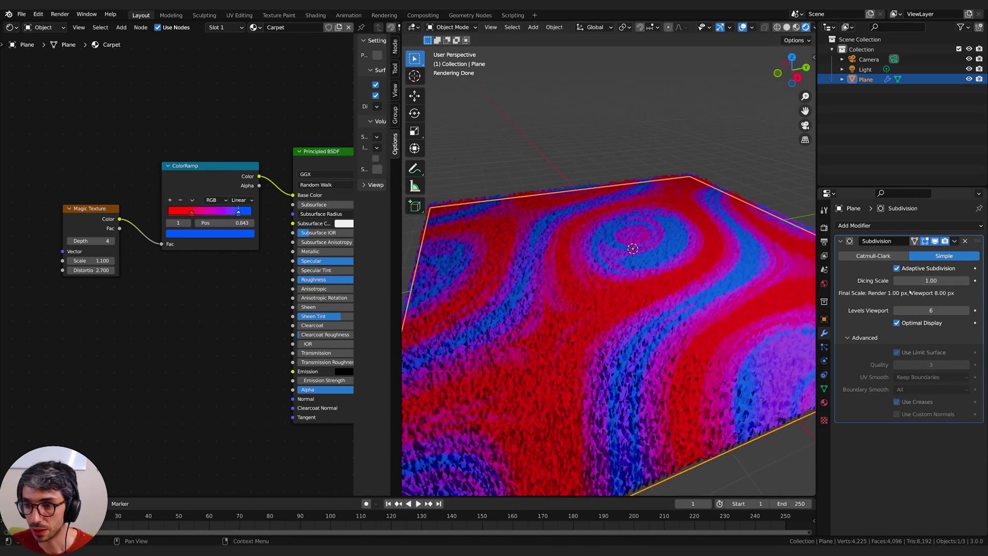
Step: Set the Subdivision modifier's Dicing Scale to 0.125 for finer carpet fibres
{"action": "left_click", "coordinate": [933, 279]}
{"action": "key", "text": "BackSpace"}
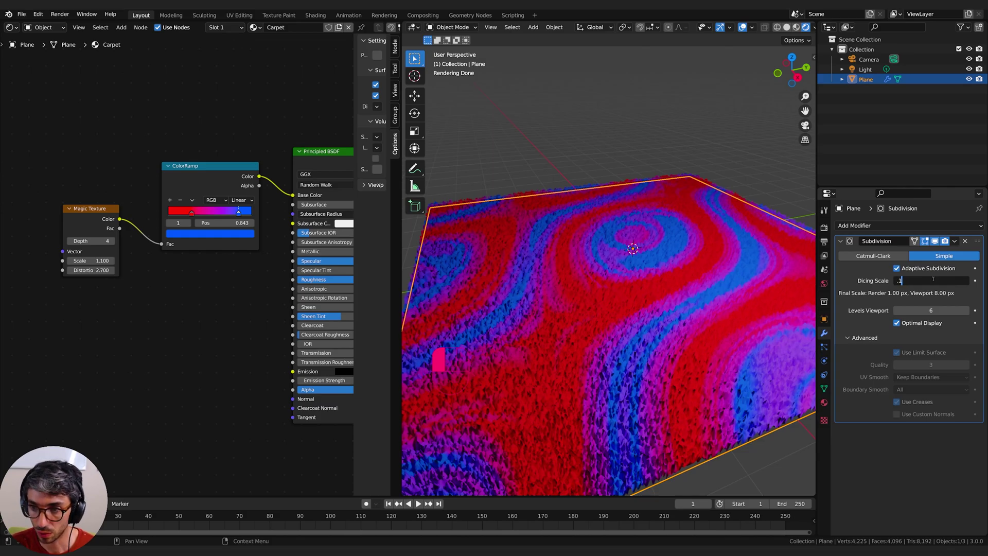
{"action": "type", "text": ".125"}
{"action": "key", "text": "Return"}
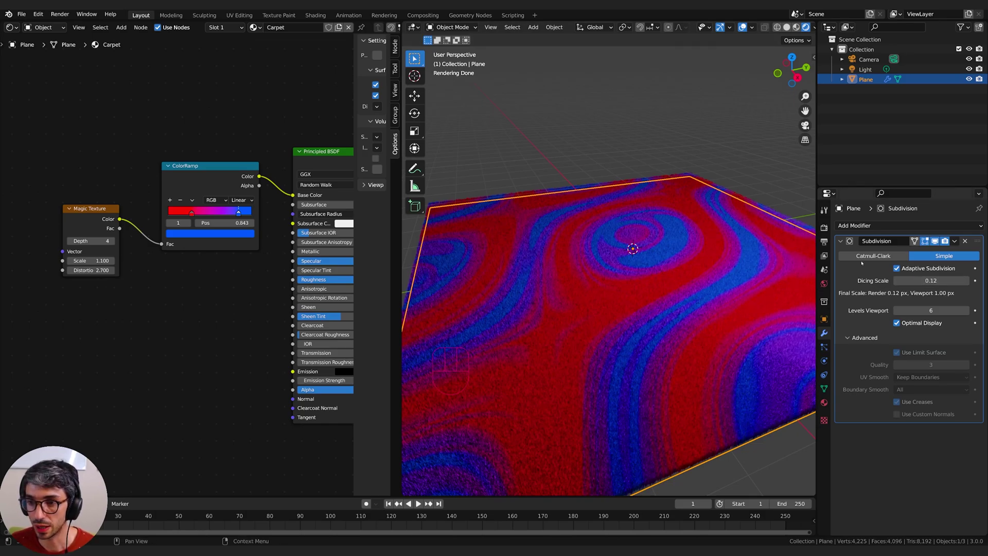
Step: Deselect the plane and examine the patterned carpet's fibres and edges up close and as a whole, along with the displacement nodes
{"action": "middle_click_drag", "start_coordinate": [666, 381], "coordinate": [607, 379]}
{"action": "scroll", "coordinate": [647, 373], "scroll_direction": "up", "scroll_amount": 3}
{"action": "scroll", "coordinate": [606, 380], "scroll_direction": "down", "scroll_amount": 6}
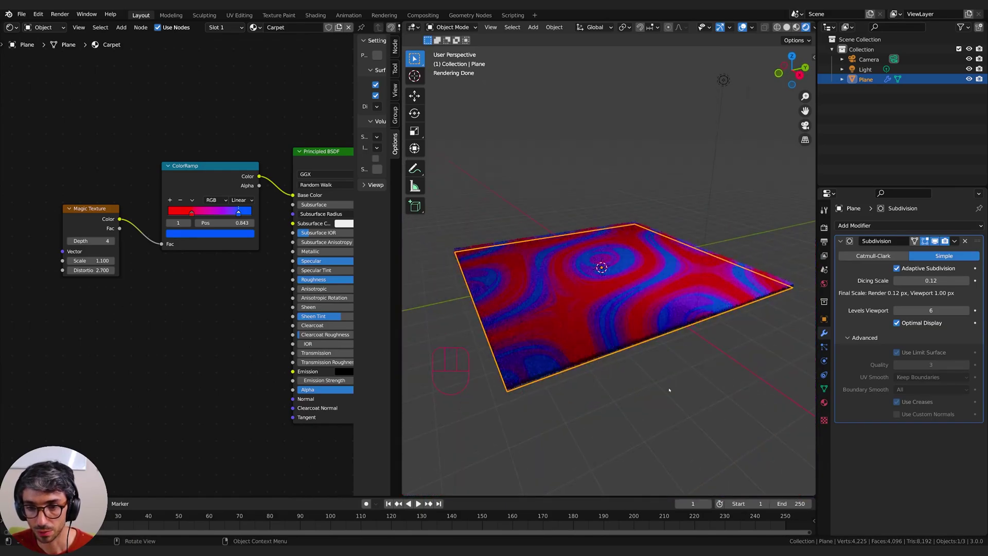
{"action": "left_click", "coordinate": [670, 390]}
{"action": "middle_click_drag", "start_coordinate": [625, 369], "coordinate": [618, 394]}
{"action": "scroll", "coordinate": [675, 396], "scroll_direction": "up", "scroll_amount": 4}
{"action": "middle_click_drag", "start_coordinate": [669, 428], "coordinate": [650, 415]}
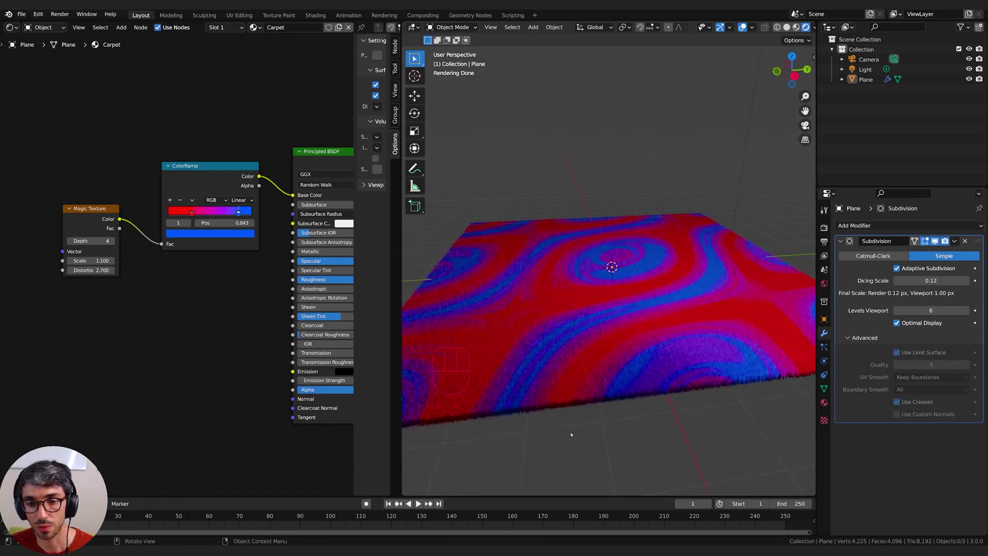
{"action": "middle_click_drag", "start_coordinate": [571, 435], "coordinate": [594, 424]}
{"action": "scroll", "coordinate": [609, 361], "scroll_direction": "down", "scroll_amount": 4}
{"action": "middle_click_drag", "start_coordinate": [660, 361], "coordinate": [647, 363]}
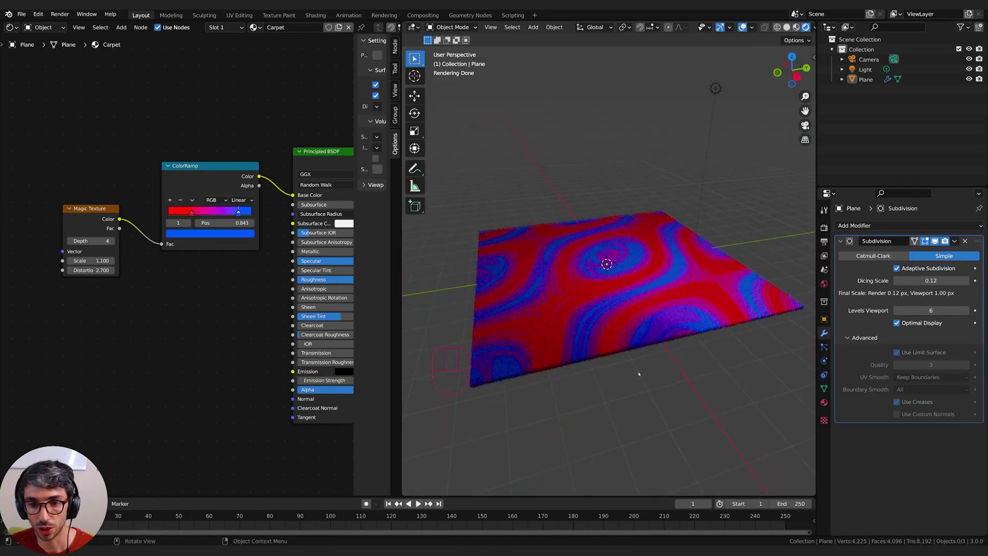
{"action": "scroll", "coordinate": [593, 374], "scroll_direction": "up", "scroll_amount": 4}
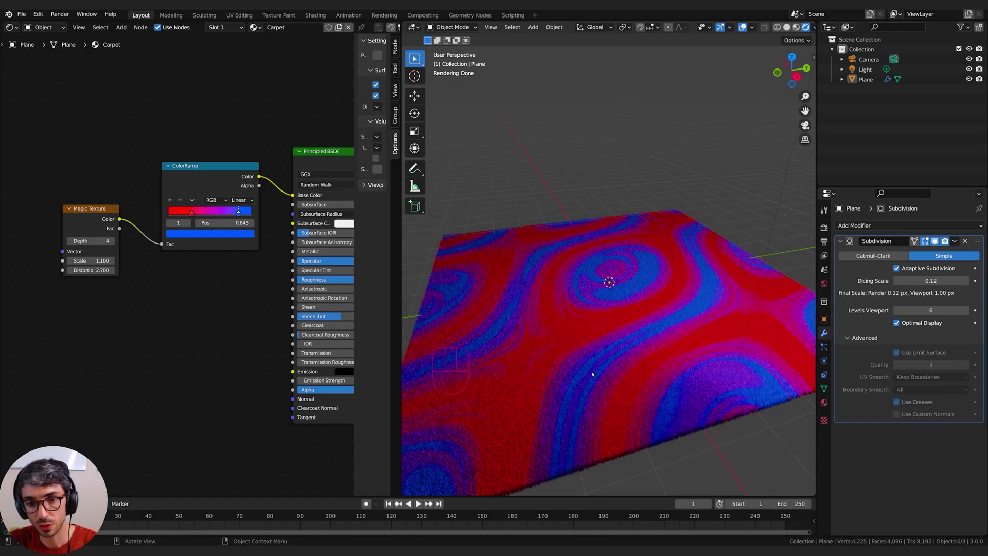
{"action": "scroll", "coordinate": [237, 314], "scroll_direction": "down", "scroll_amount": 1}
{"action": "middle_click_drag", "start_coordinate": [250, 331], "coordinate": [229, 336]}
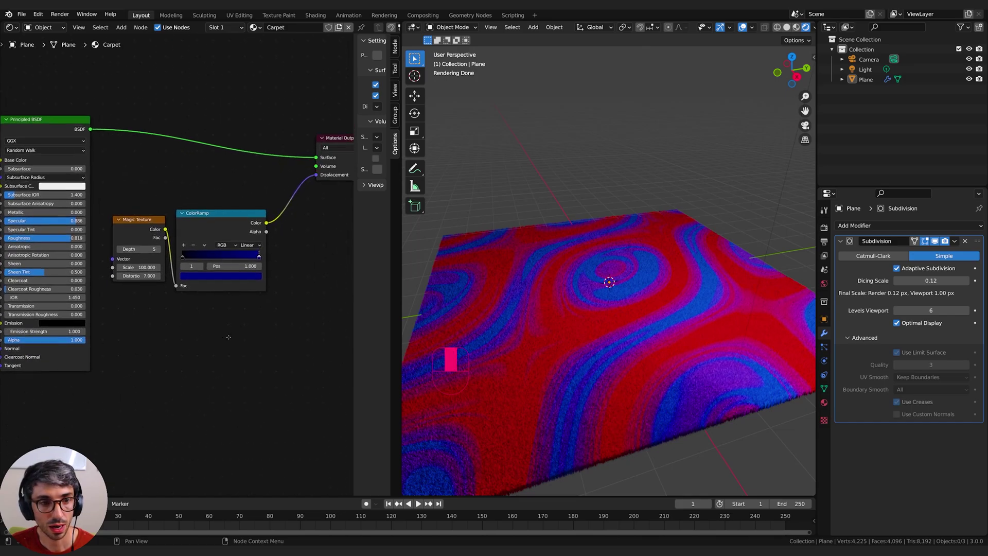
Step: Add a Noise Texture node and place it below the displacement Magic Texture
{"action": "key", "text": "shift+a"}
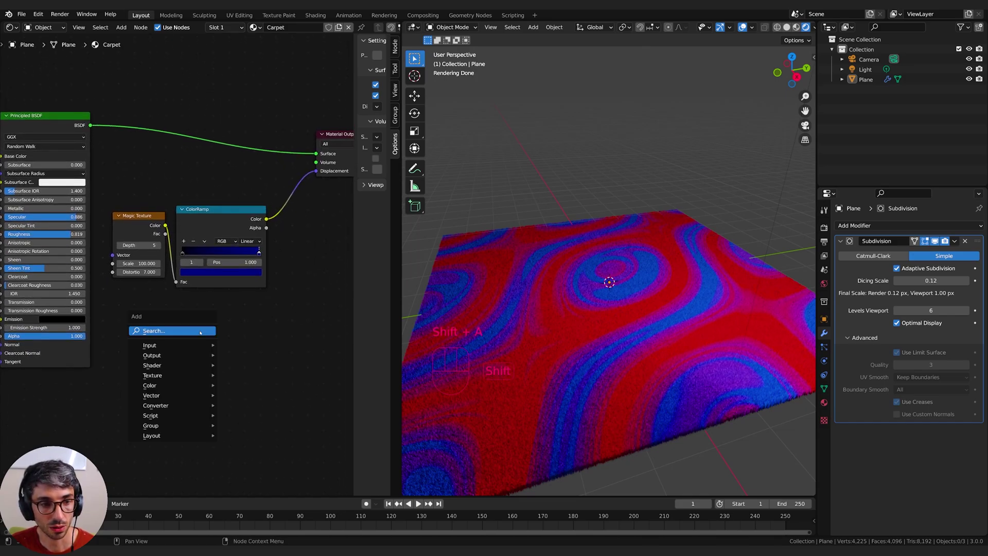
{"action": "left_click", "coordinate": [199, 331]}
{"action": "type", "text": "noise"}
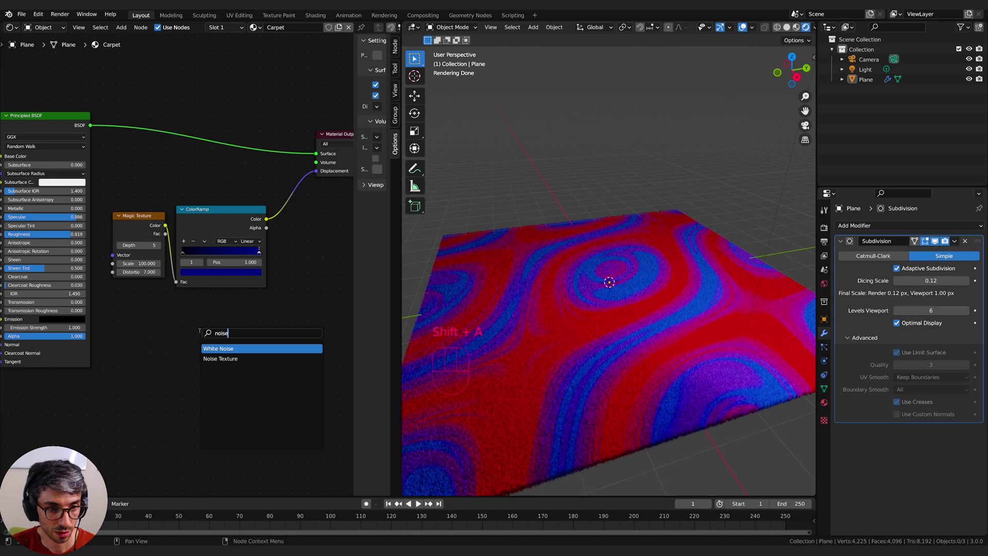
{"action": "key", "text": "Down"}
{"action": "key", "text": "Return"}
{"action": "left_click", "coordinate": [200, 331]}
{"action": "middle_click_drag", "start_coordinate": [290, 335], "coordinate": [205, 346]}
{"action": "left_click_drag", "start_coordinate": [144, 356], "coordinate": [175, 401]}
Step: Duplicate the displacement ColorRamp beside the Noise Texture and feed the noise's Fac output into it
{"action": "left_click", "coordinate": [143, 232]}
{"action": "key", "text": "shift+d"}
{"action": "left_click", "coordinate": [226, 341]}
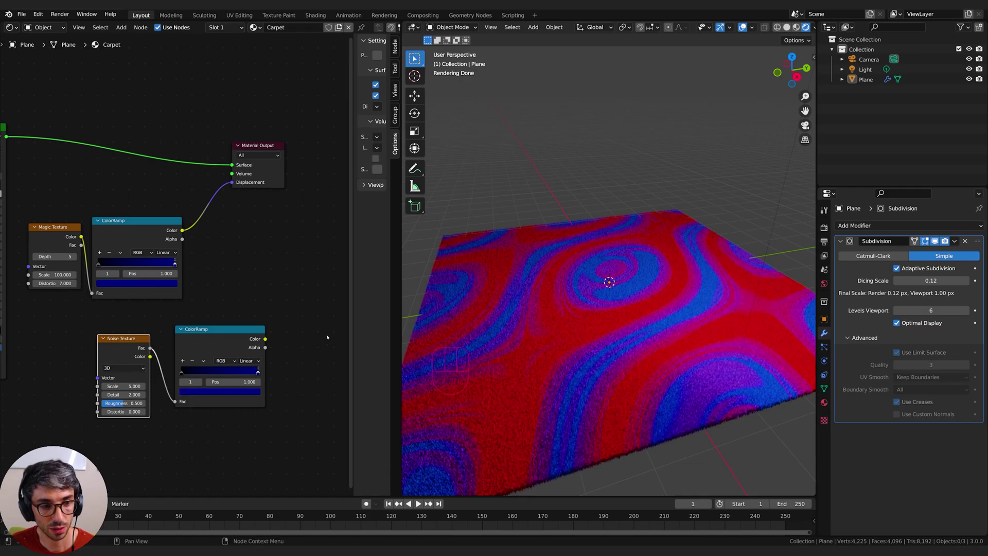
{"action": "middle_click_drag", "start_coordinate": [267, 354], "coordinate": [235, 363]}
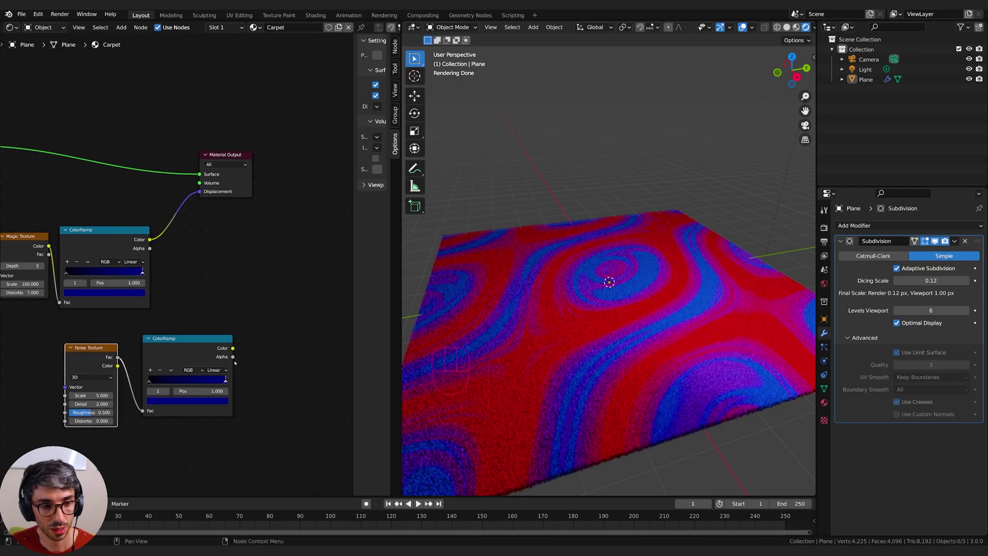
Step: Brighten the duplicated ColorRamp's end stop to full blue and nudge the node slightly away from the upper nodes
{"action": "left_click", "coordinate": [214, 401]}
{"action": "left_click_drag", "start_coordinate": [214, 315], "coordinate": [214, 287]}
{"action": "left_click", "coordinate": [303, 291]}
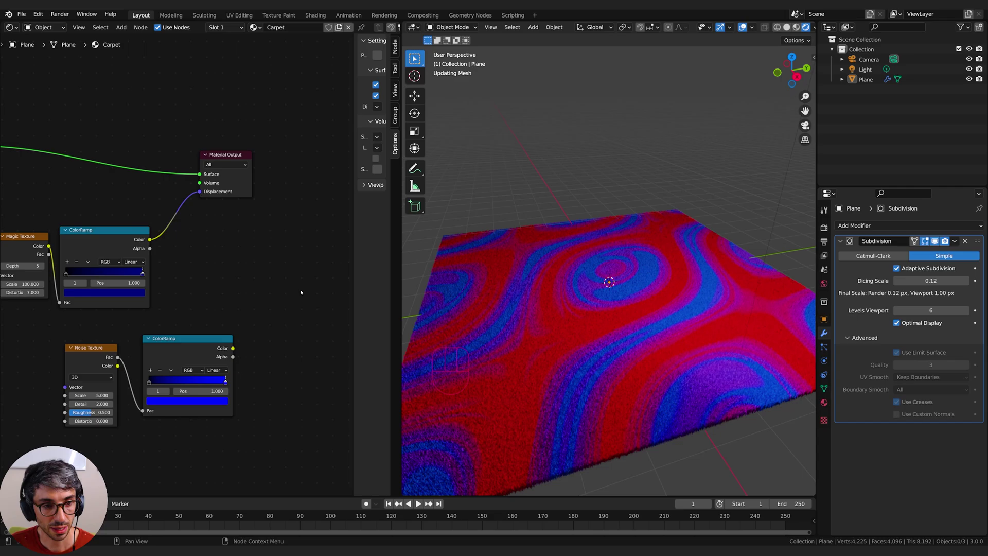
{"action": "middle_click_drag", "start_coordinate": [302, 291], "coordinate": [315, 329]}
{"action": "left_click_drag", "start_coordinate": [222, 376], "coordinate": [214, 381]}
{"action": "left_click", "coordinate": [216, 349]}
Step: Insert a MixRGB node between the displacement ColorRamp and the Material Output, with the noise ColorRamp's Color linked to Color2
{"action": "left_click_drag", "start_coordinate": [257, 215], "coordinate": [363, 210]}
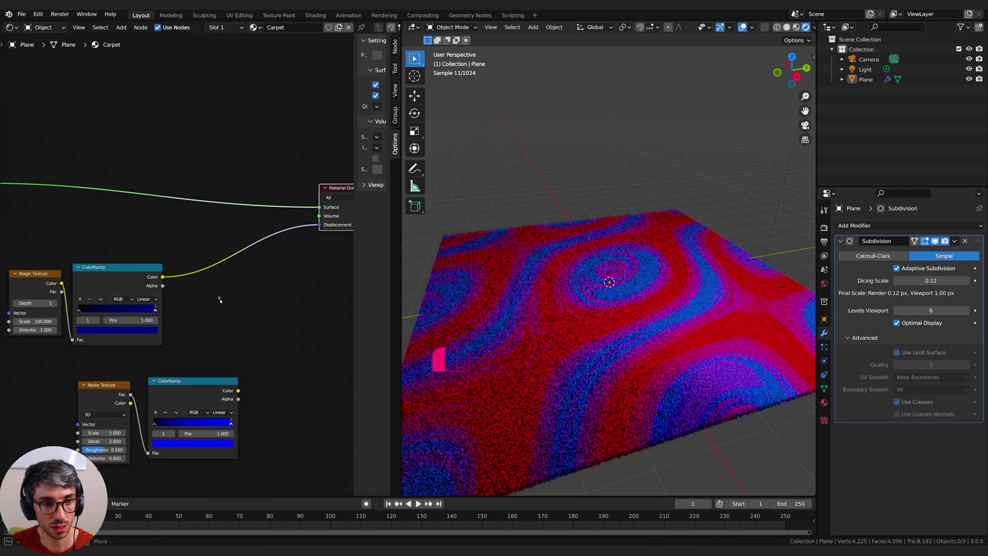
{"action": "key", "text": "shift+a"}
{"action": "type", "text": "mix"}
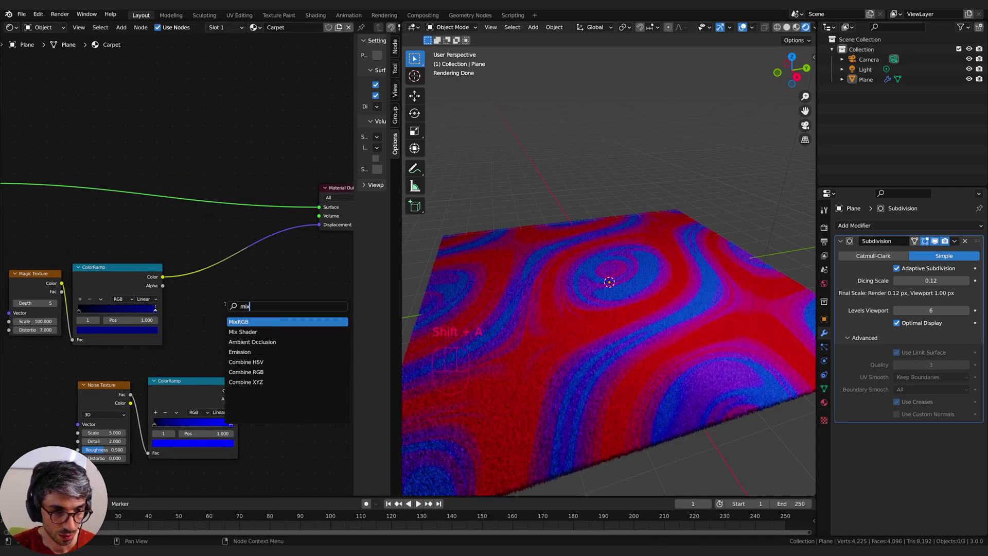
{"action": "key", "text": "Return"}
{"action": "left_click", "coordinate": [240, 246]}
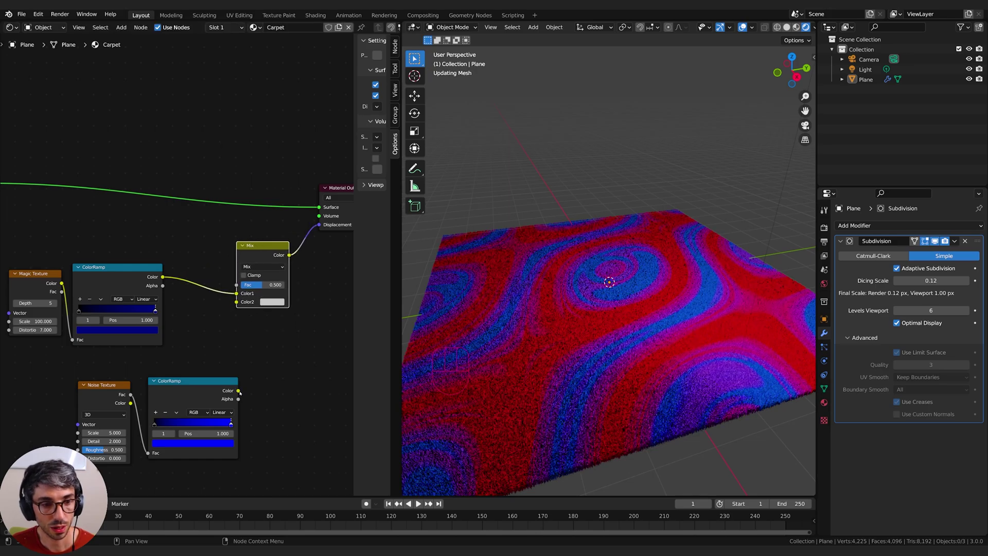
{"action": "left_click_drag", "start_coordinate": [238, 391], "coordinate": [238, 302]}
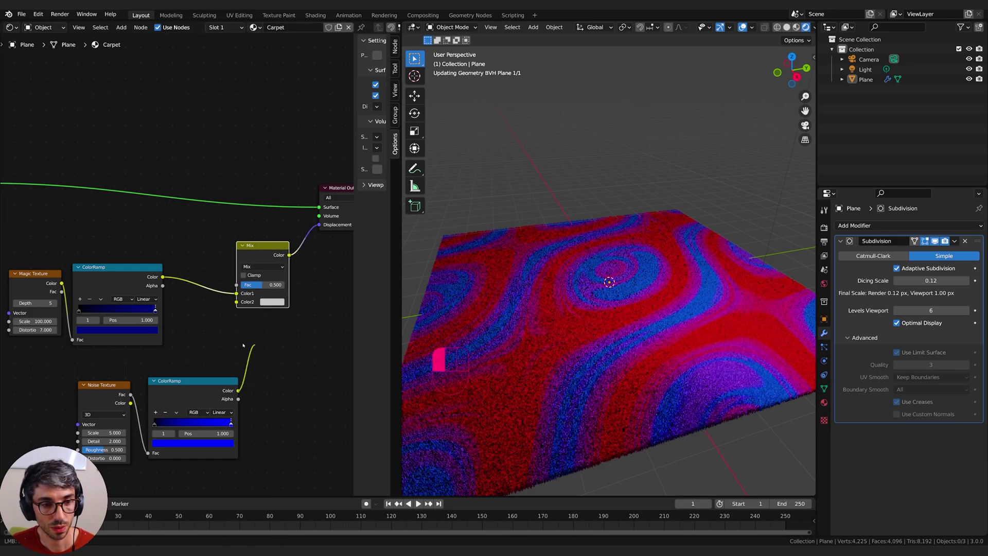
Step: Set the Mix node's blending mode to Add with Fac 0.781 and inspect the carpet's uneven surface
{"action": "left_click", "coordinate": [263, 267]}
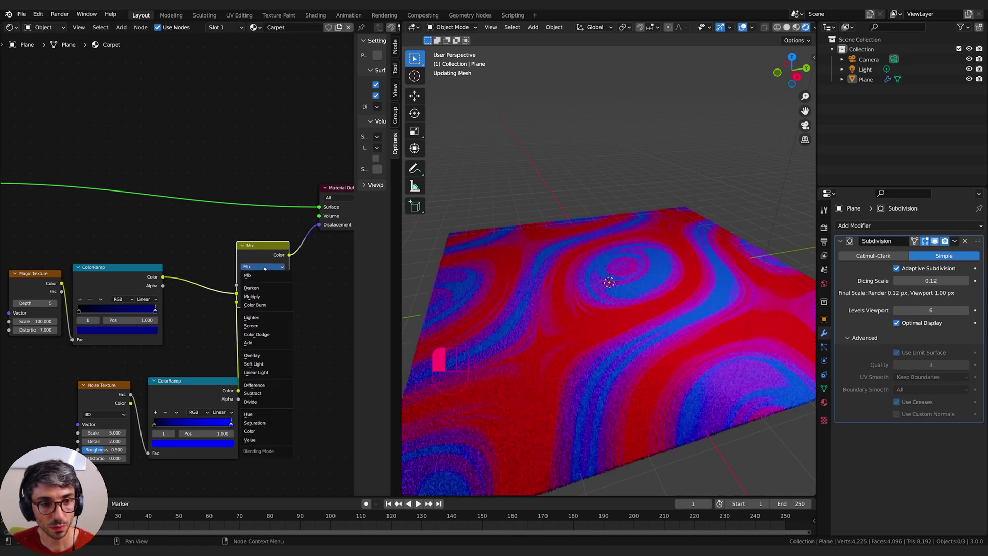
{"action": "left_click", "coordinate": [252, 343]}
{"action": "left_click_drag", "start_coordinate": [261, 285], "coordinate": [274, 285]}
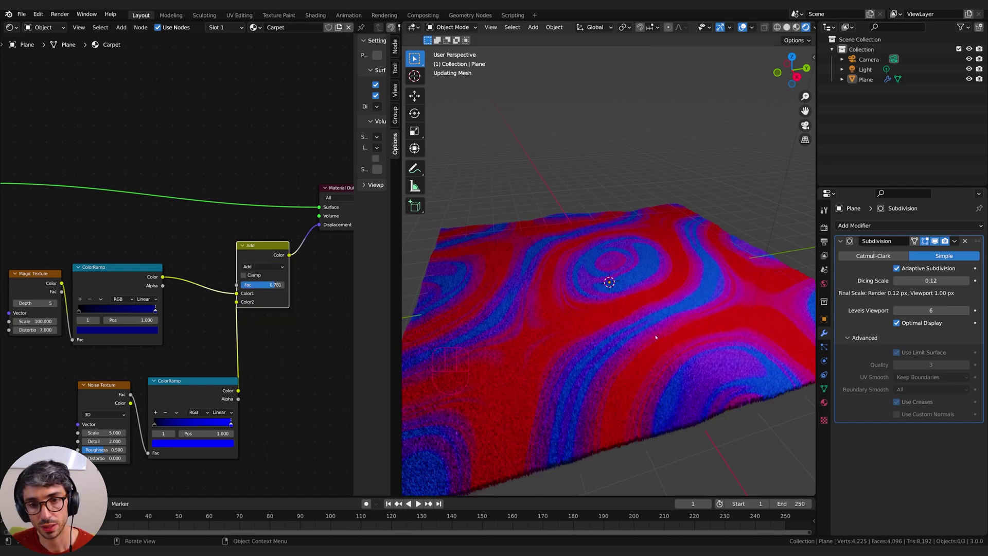
{"action": "middle_click_drag", "start_coordinate": [616, 355], "coordinate": [518, 274]}
{"action": "middle_click_drag", "start_coordinate": [605, 294], "coordinate": [476, 289]}
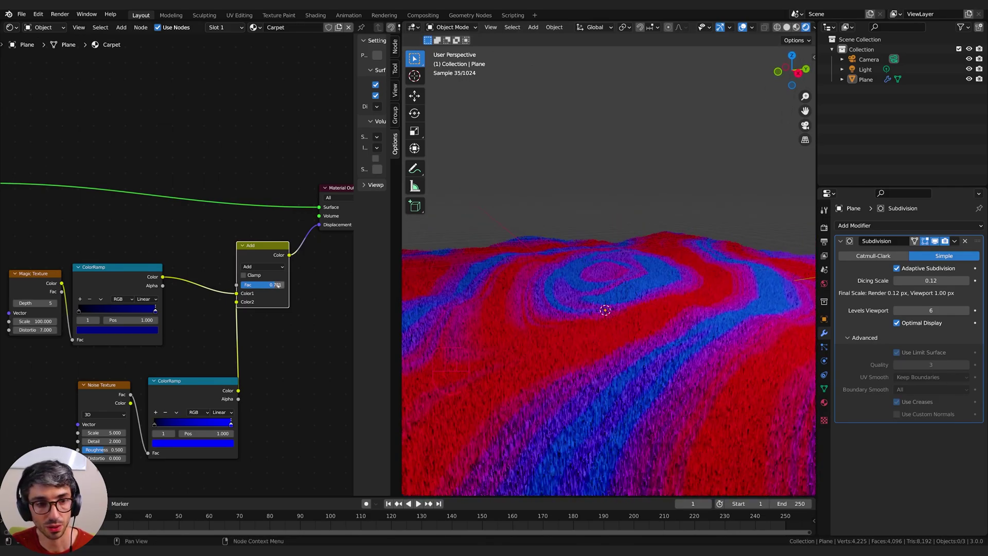
Step: Lower the Add node's Fac to 0.215 for a subtler surface unevenness and check the carpet
{"action": "left_click_drag", "start_coordinate": [275, 285], "coordinate": [262, 285]}
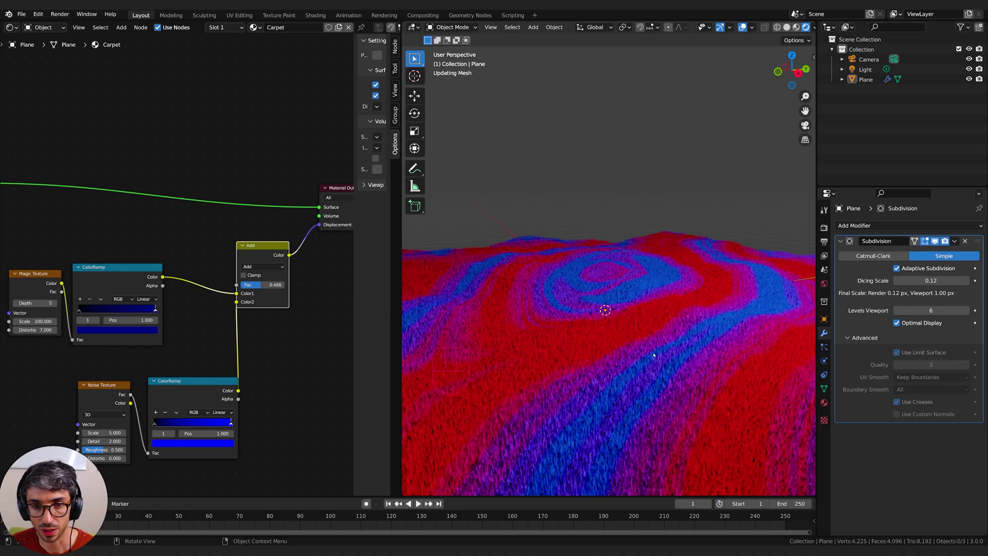
{"action": "left_click_drag", "start_coordinate": [273, 285], "coordinate": [262, 286]}
{"action": "middle_click_drag", "start_coordinate": [486, 314], "coordinate": [585, 346]}
{"action": "middle_click_drag", "start_coordinate": [688, 282], "coordinate": [643, 278]}
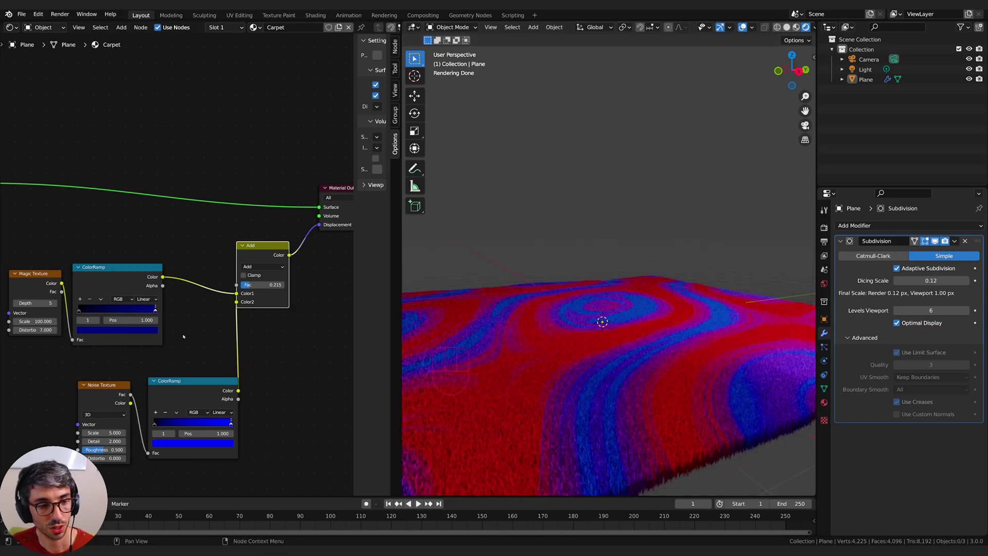
Step: Set the Noise Texture's Scale to 25
{"action": "middle_click_drag", "start_coordinate": [184, 335], "coordinate": [218, 318]}
{"action": "double_click", "coordinate": [134, 415]}
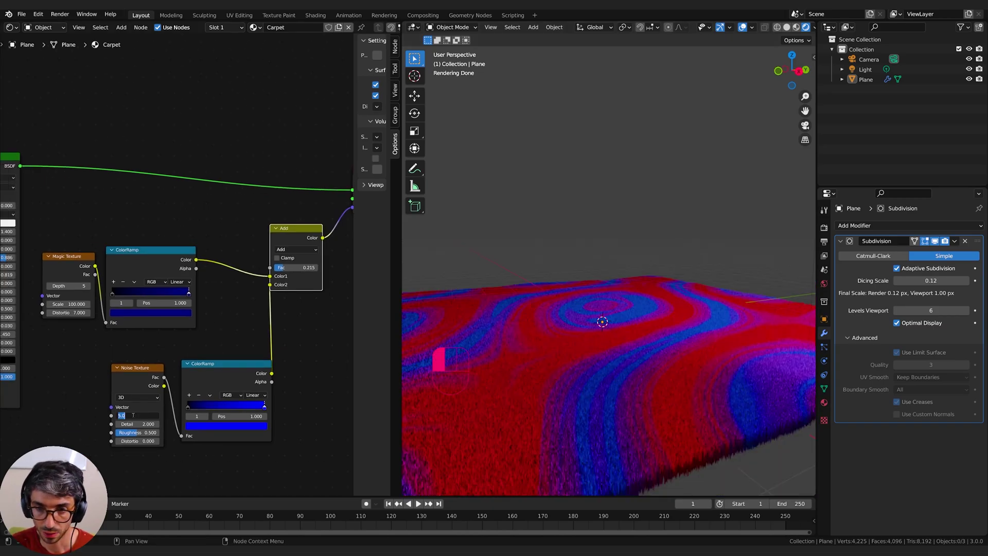
{"action": "type", "text": "25"}
{"action": "key", "text": "Return"}
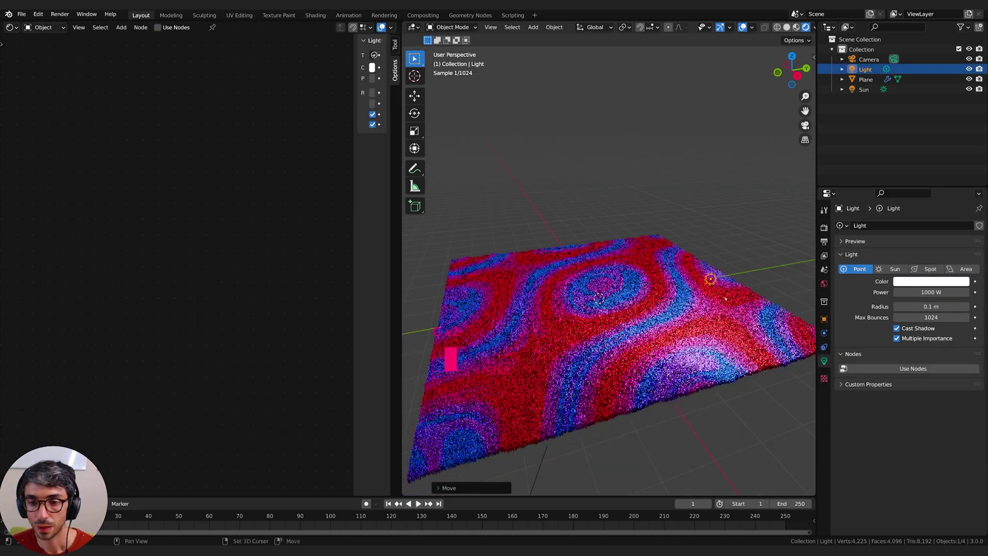
Step: Reposition the point light above the carpet
{"action": "key", "text": "g"}
{"action": "left_click", "coordinate": [756, 348]}
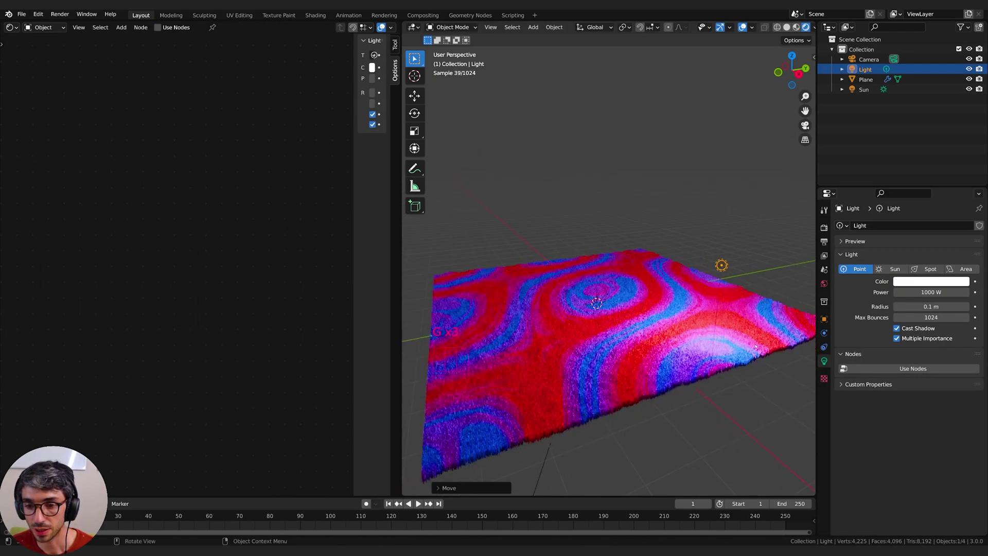
Step: Examine the lit carpet from several angles, up close at fibre level and as a whole
{"action": "middle_click_drag", "start_coordinate": [556, 214], "coordinate": [673, 335]}
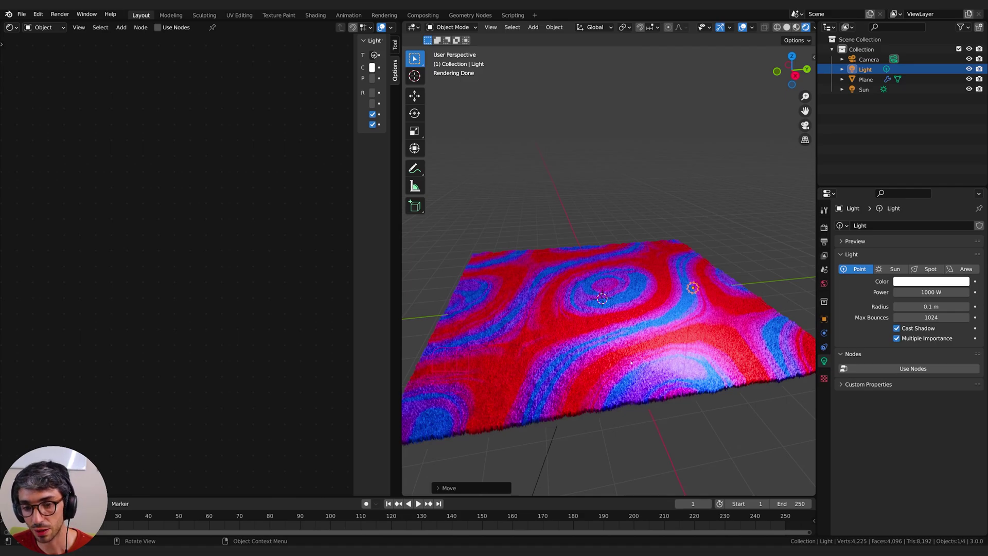
{"action": "middle_click_drag", "start_coordinate": [682, 344], "coordinate": [492, 271]}
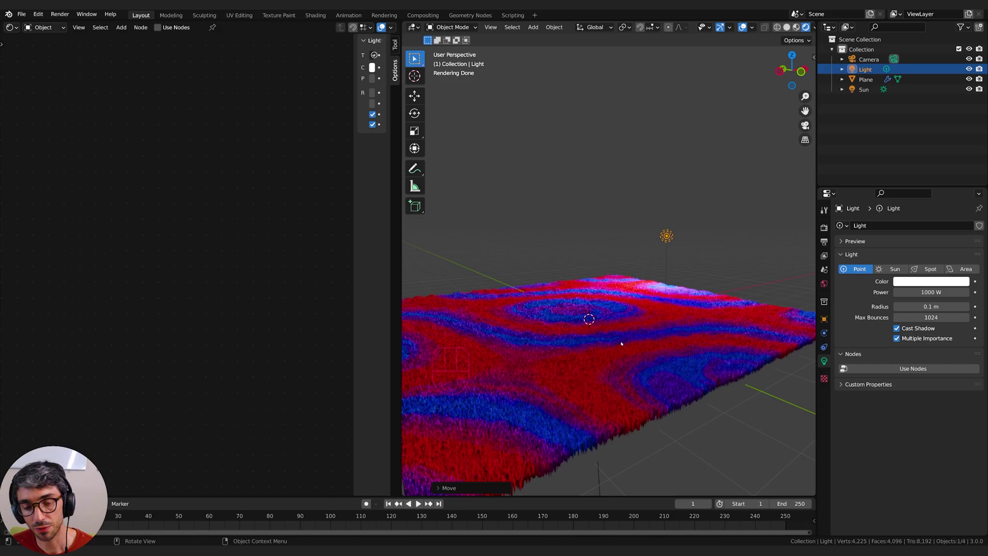
{"action": "scroll", "coordinate": [622, 343], "scroll_direction": "up", "scroll_amount": 8}
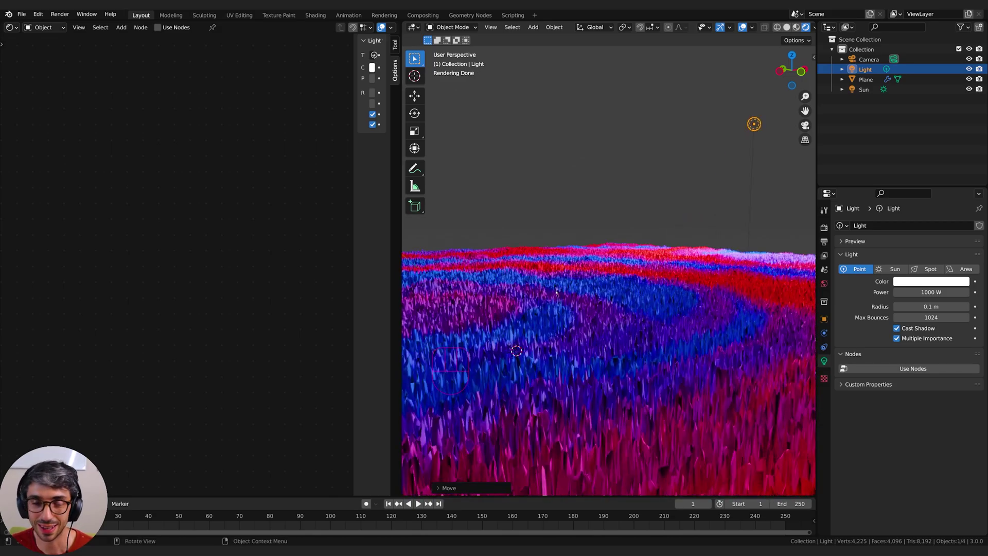
{"action": "scroll", "coordinate": [552, 296], "scroll_direction": "down", "scroll_amount": 10}
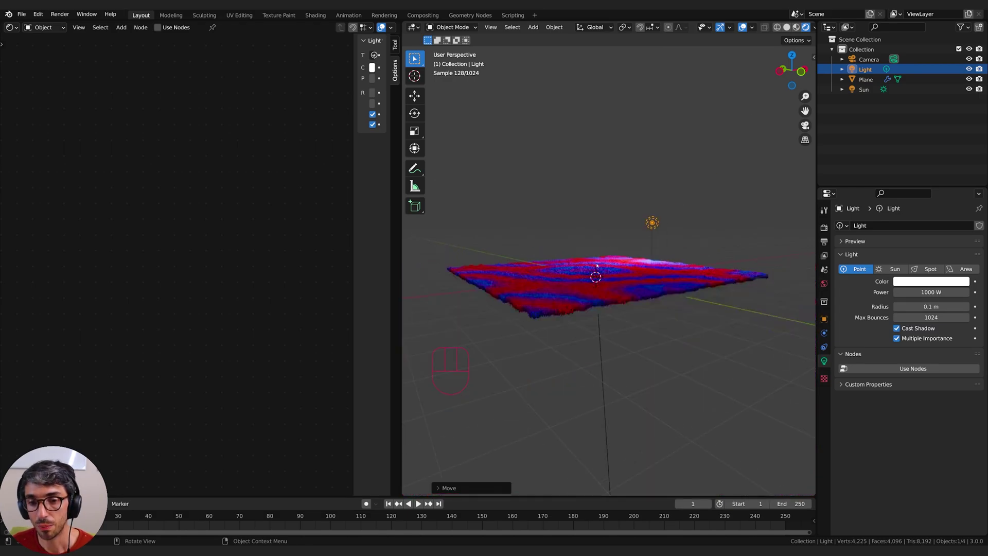
{"action": "middle_click_drag", "start_coordinate": [619, 265], "coordinate": [560, 323]}
{"action": "scroll", "coordinate": [633, 286], "scroll_direction": "up", "scroll_amount": 1}
{"action": "middle_click_drag", "start_coordinate": [466, 341], "coordinate": [667, 307]}
{"action": "scroll", "coordinate": [559, 313], "scroll_direction": "up", "scroll_amount": 2}
{"action": "scroll", "coordinate": [682, 299], "scroll_direction": "down", "scroll_amount": 3}
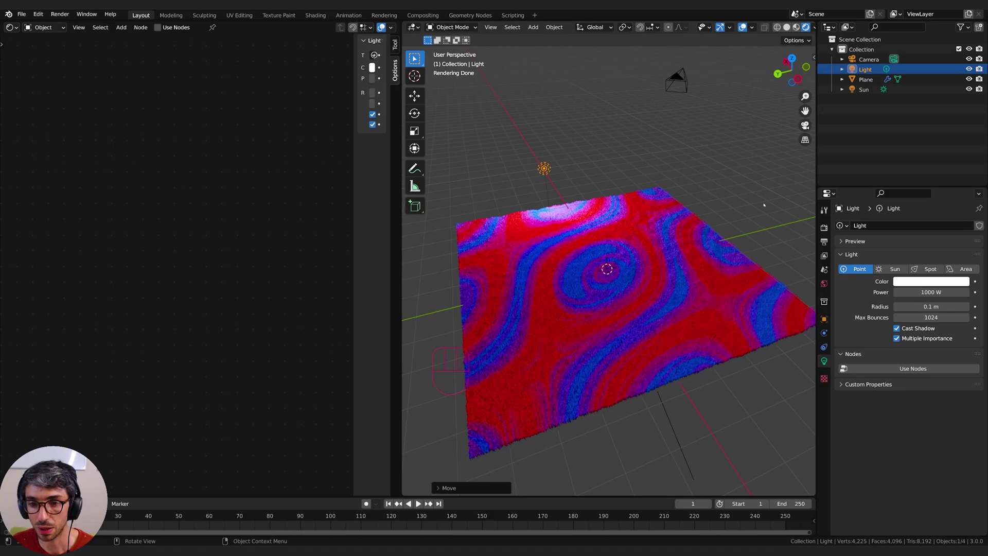
Step: Try Catmull-Clark subdivision on the carpet plane, view the rounded shape, and switch the modifier back to Simple
{"action": "left_click", "coordinate": [628, 280]}
{"action": "left_click", "coordinate": [824, 333]}
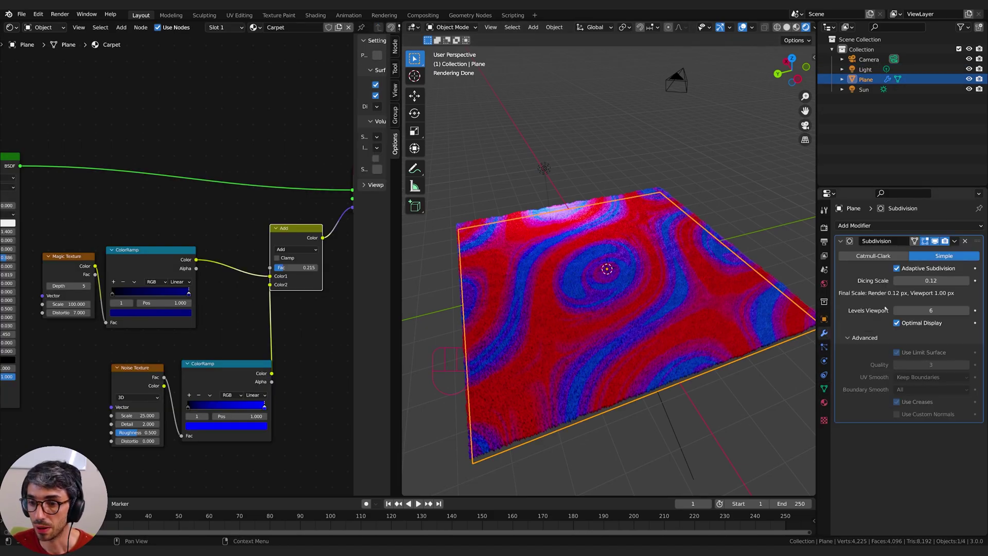
{"action": "left_click", "coordinate": [873, 256]}
{"action": "left_click", "coordinate": [595, 400]}
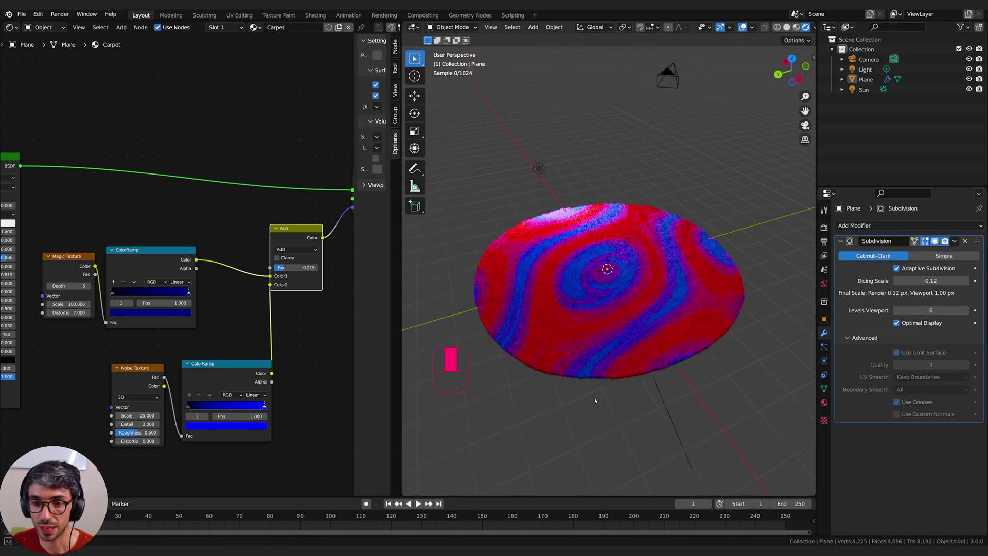
{"action": "middle_click_drag", "start_coordinate": [596, 401], "coordinate": [602, 329]}
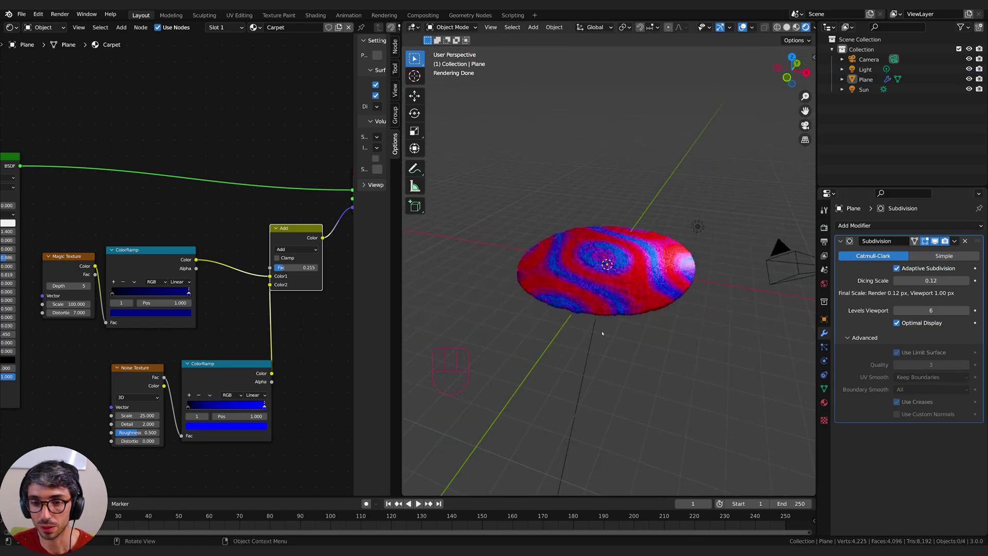
{"action": "left_click", "coordinate": [925, 255]}
Step: Set the colour Magic Texture's Scale to 4.1 and view the denser pattern on the carpet
{"action": "middle_click_drag", "start_coordinate": [62, 216], "coordinate": [26, 221]}
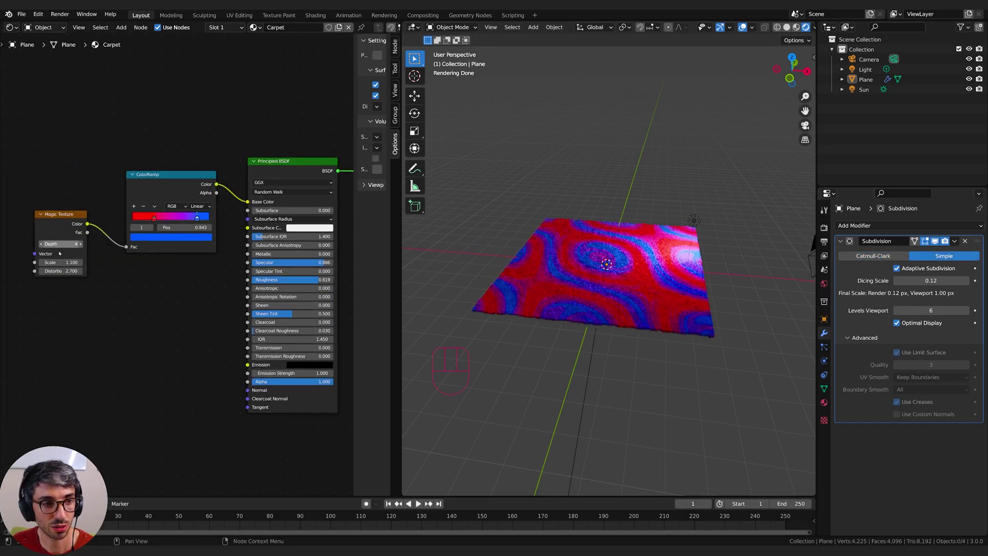
{"action": "left_click_drag", "start_coordinate": [58, 263], "coordinate": [82, 263]}
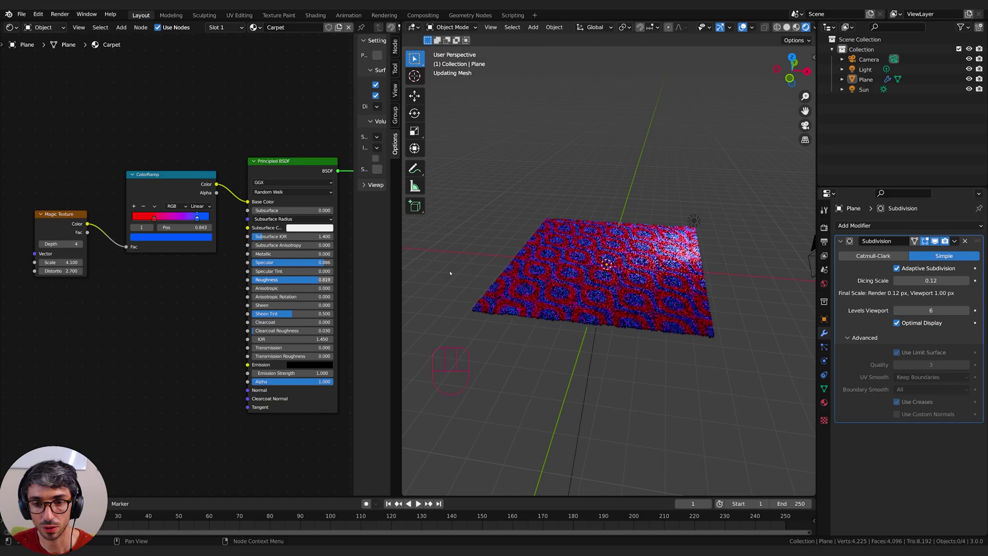
{"action": "middle_click_drag", "start_coordinate": [620, 318], "coordinate": [546, 360]}
{"action": "middle_click_drag", "start_coordinate": [654, 330], "coordinate": [678, 350]}
{"action": "middle_click_drag", "start_coordinate": [774, 352], "coordinate": [742, 309]}
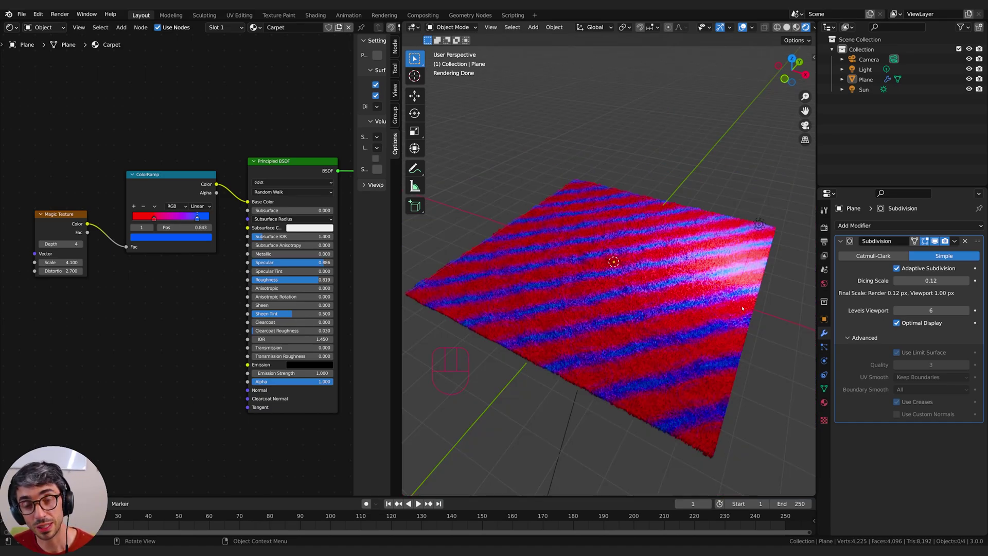